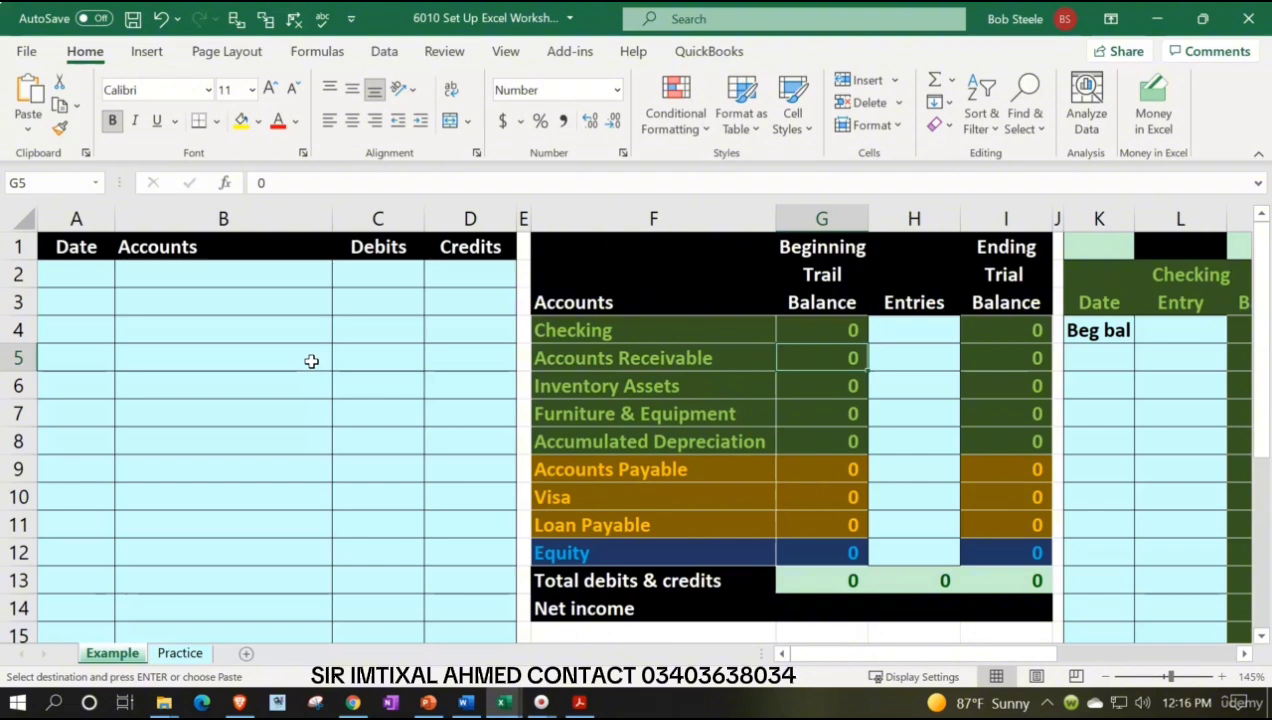
Review the Example sheet's trial balance accounts and the beginning balances trial balance PDF
key("Right")
key("Right")
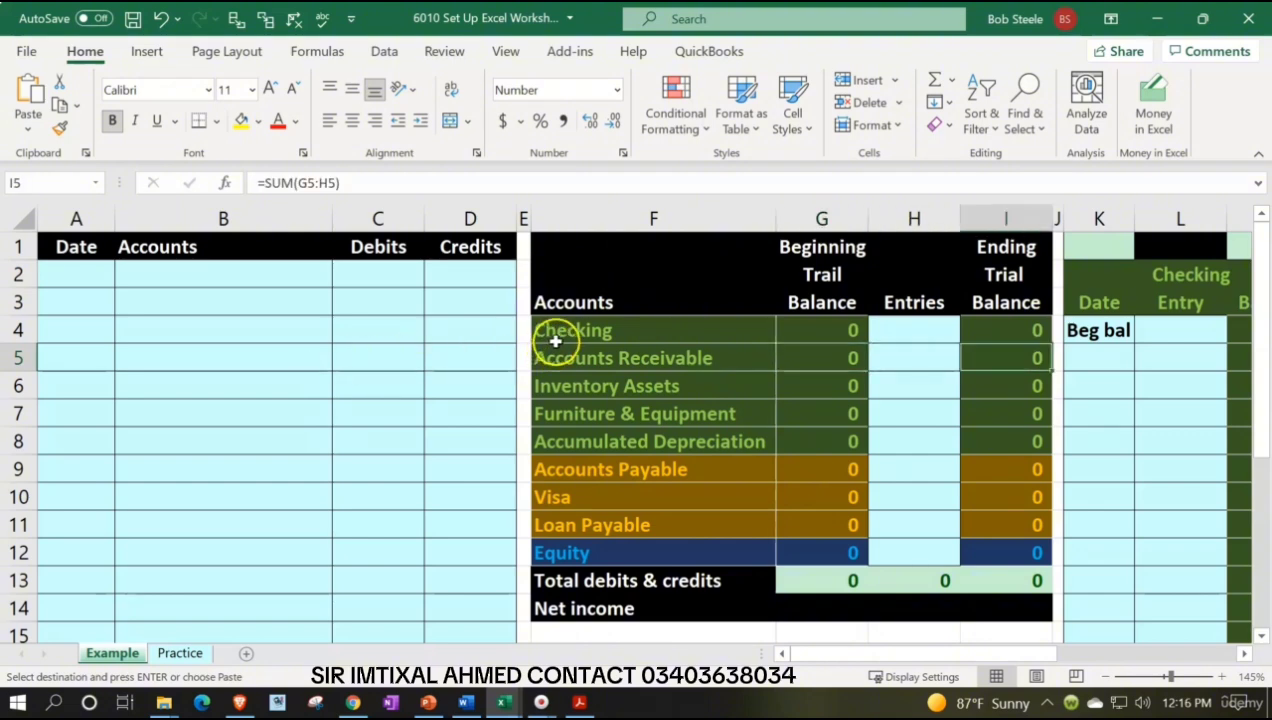
left_click_drag(548, 332, 543, 556)
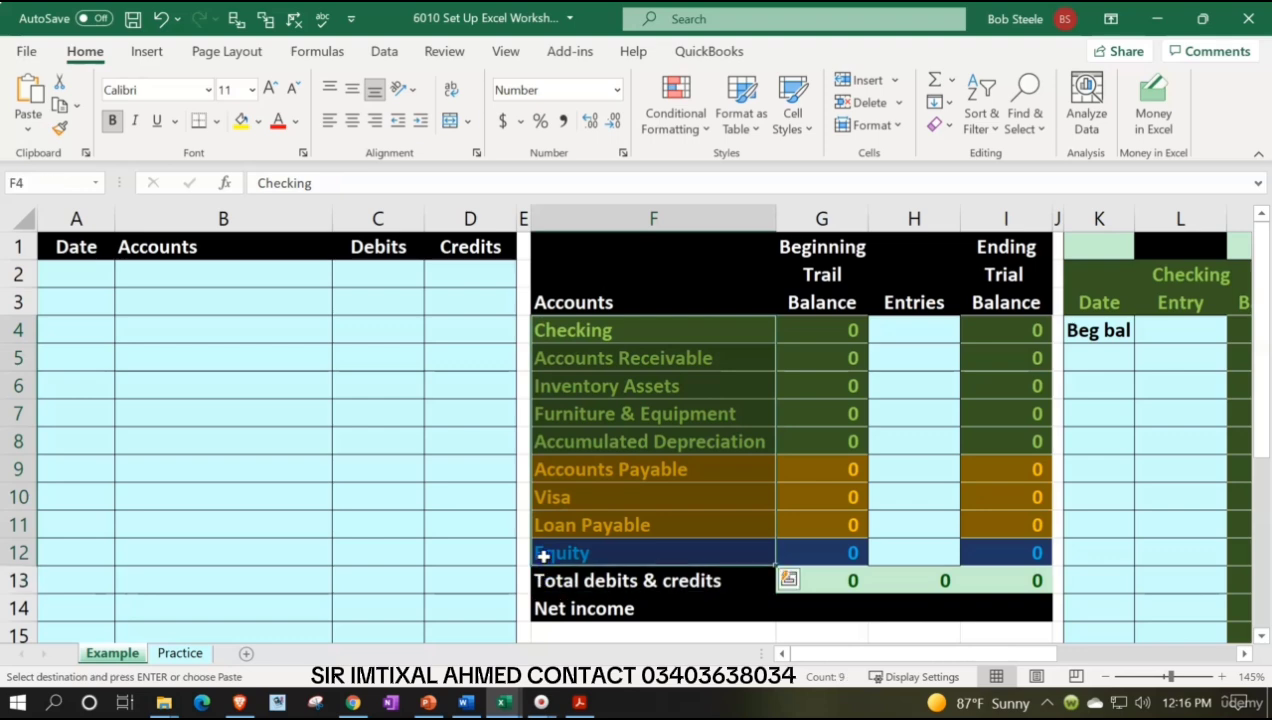
left_click(478, 528)
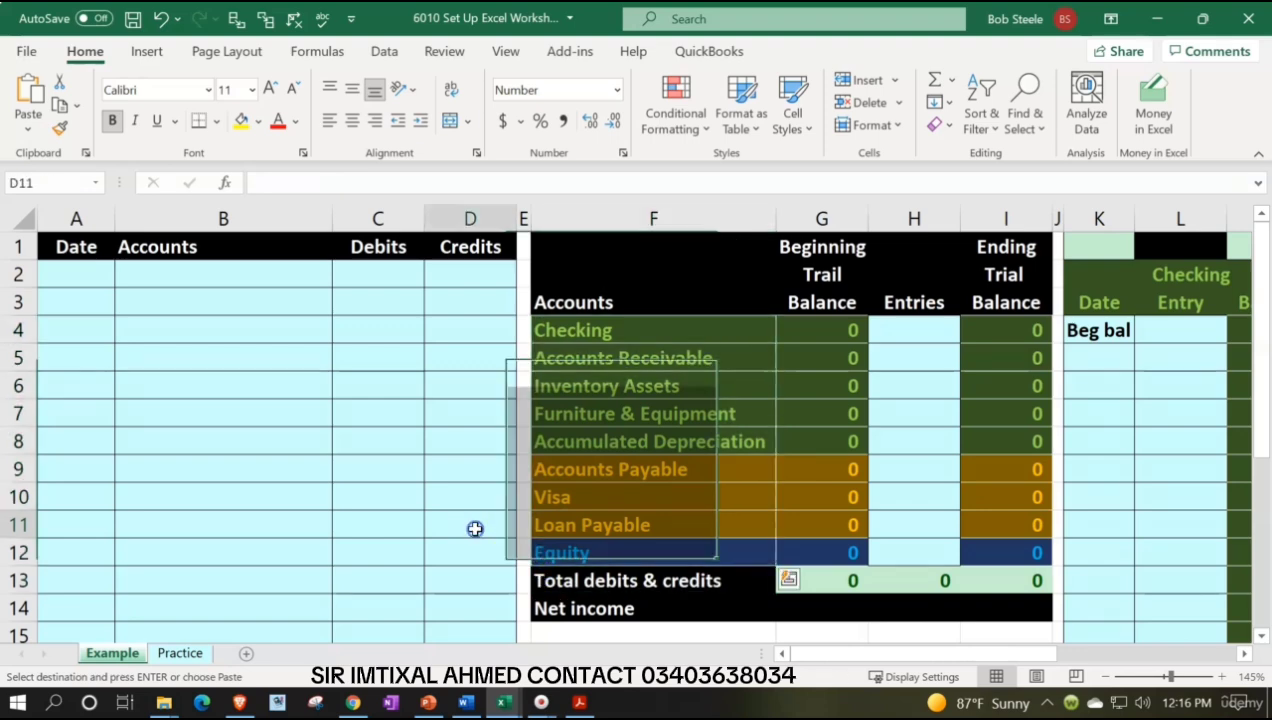
left_click(581, 702)
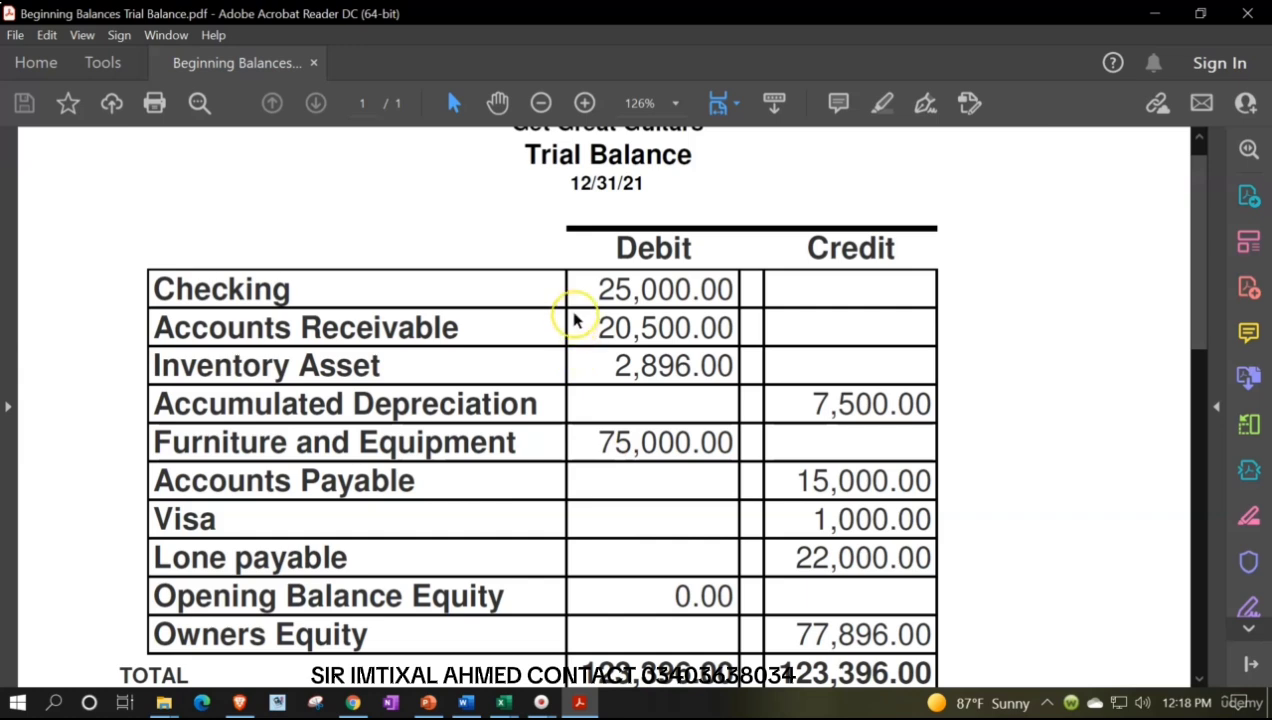
scroll(575, 320, "down", 1)
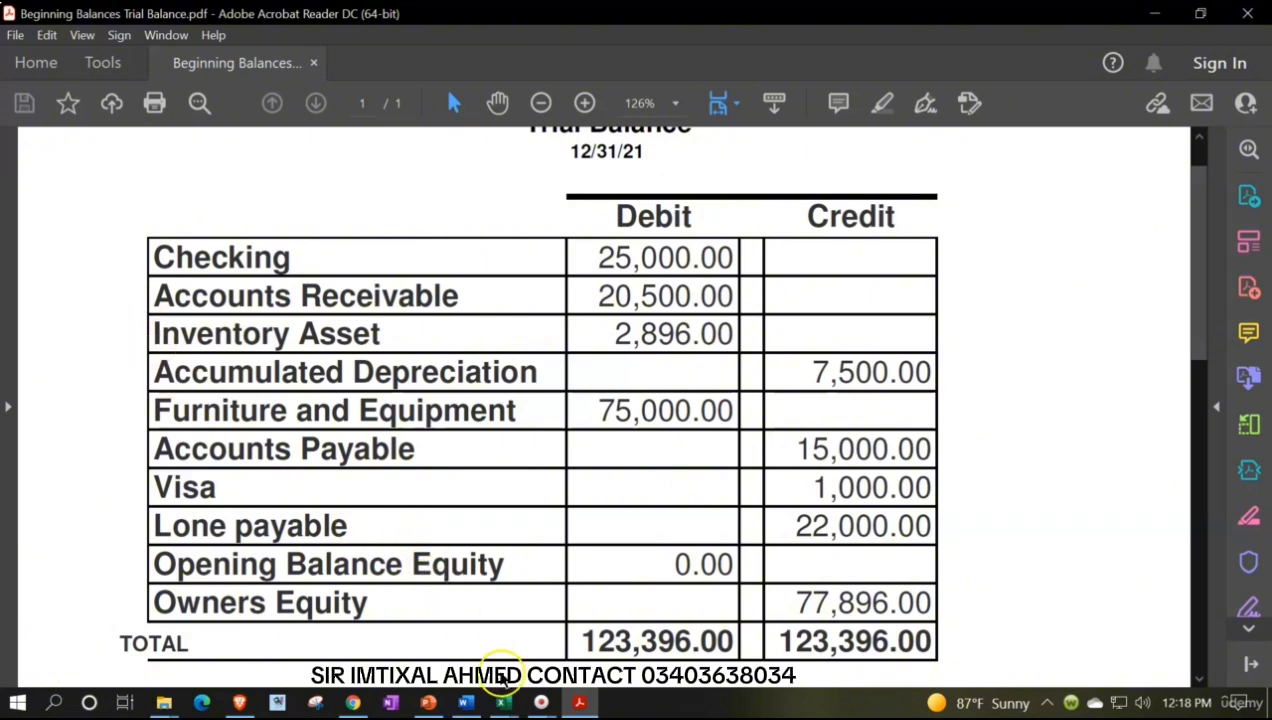
Return to the workbook and browse across the Example sheet's trial balance and general ledger sections
left_click(503, 697)
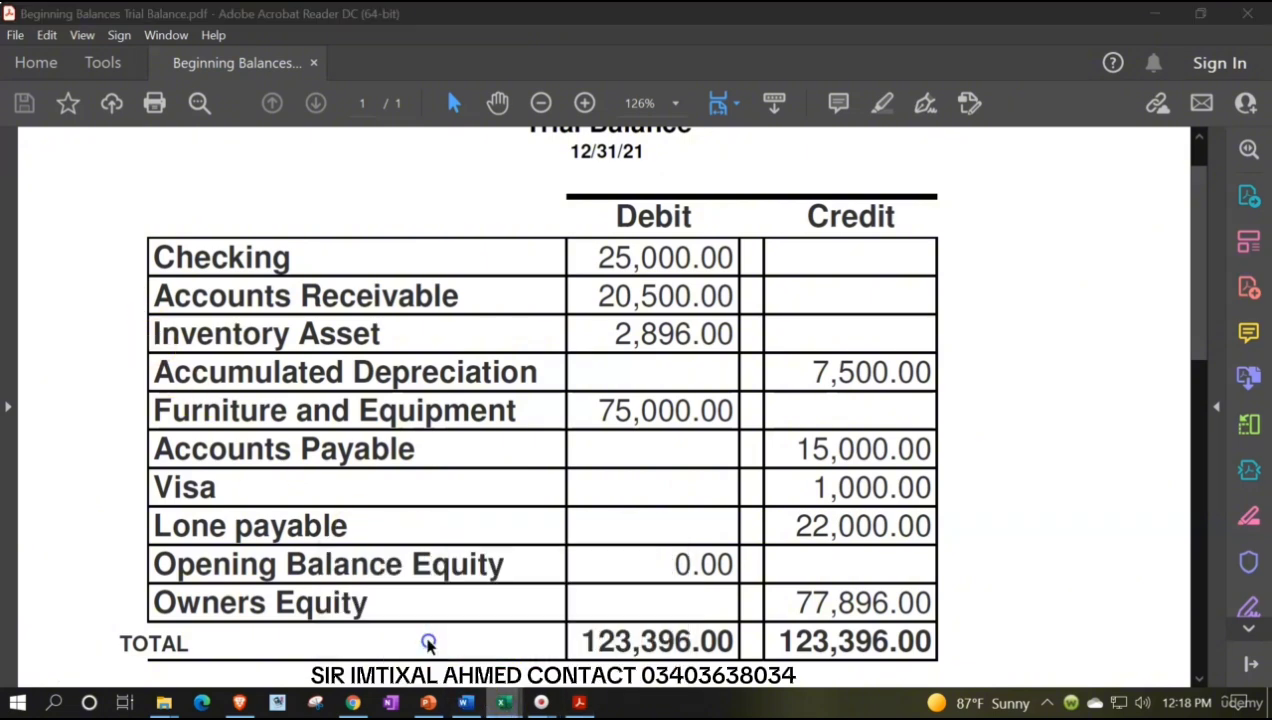
mouse_move(503, 701)
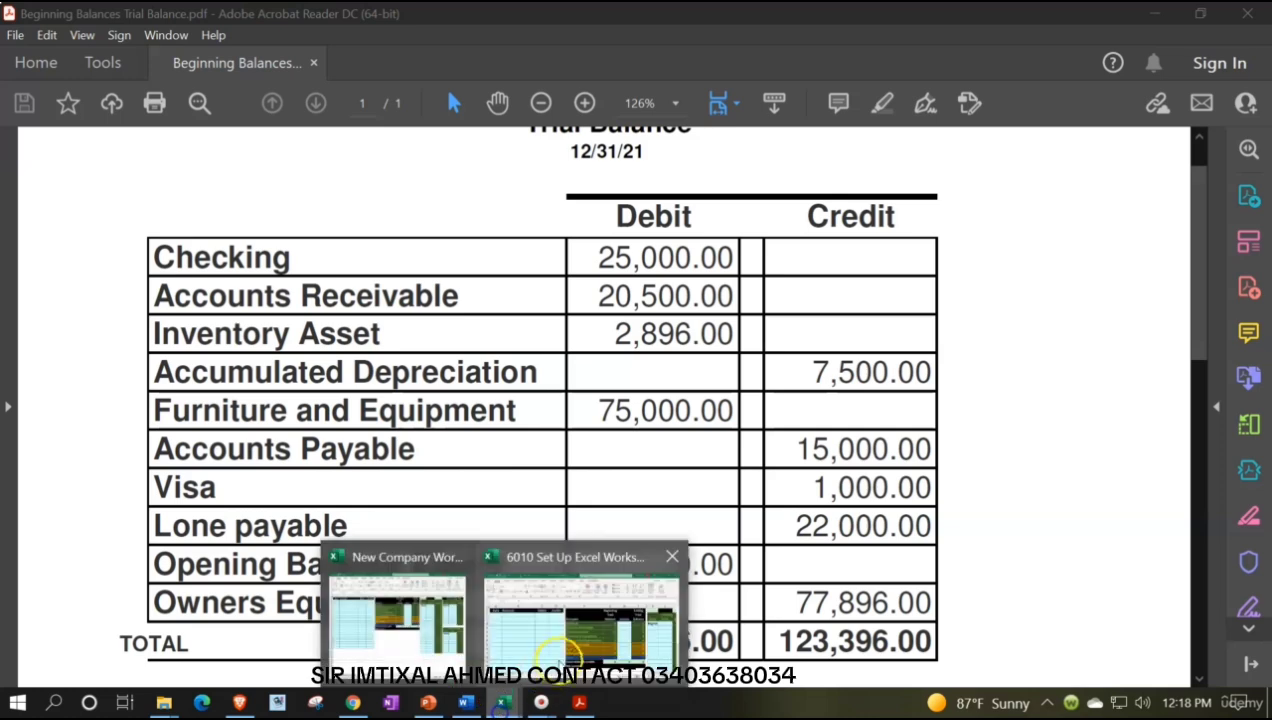
left_click(530, 558)
left_click(648, 334)
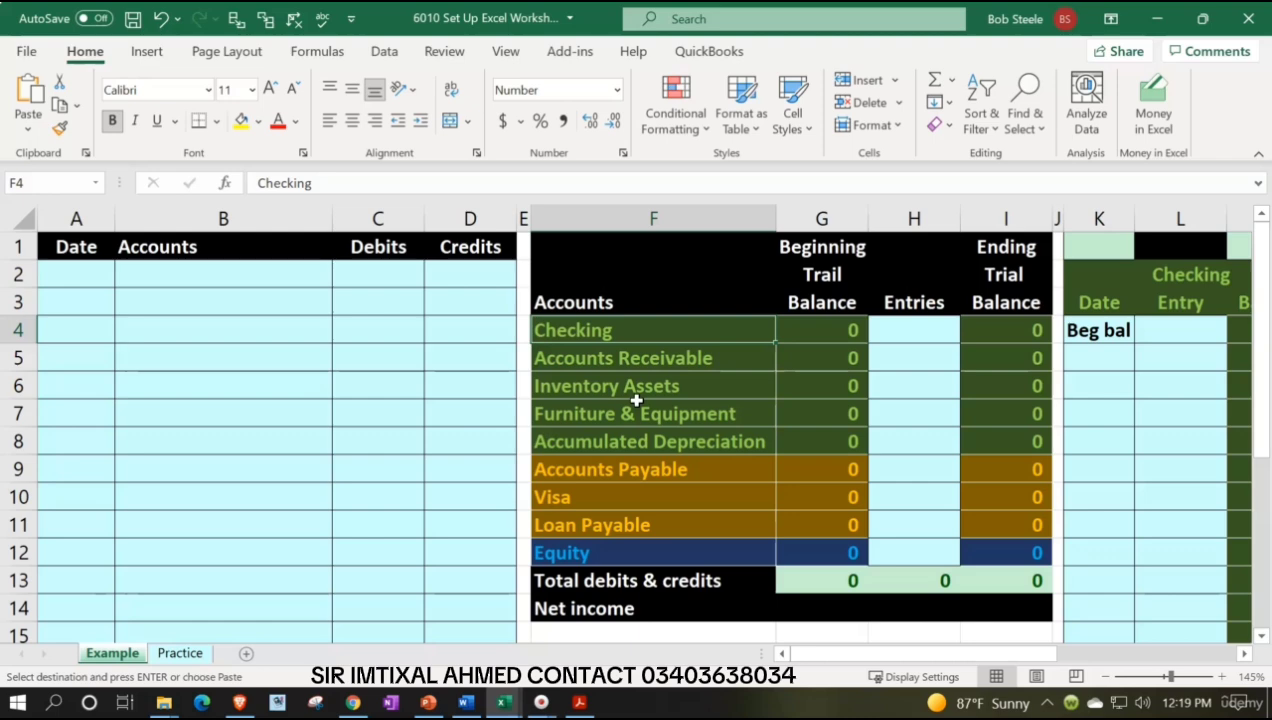
key("Right")
key("Right")
key("Right")
key("Right")
key("Right")
key("Right")
key("Right")
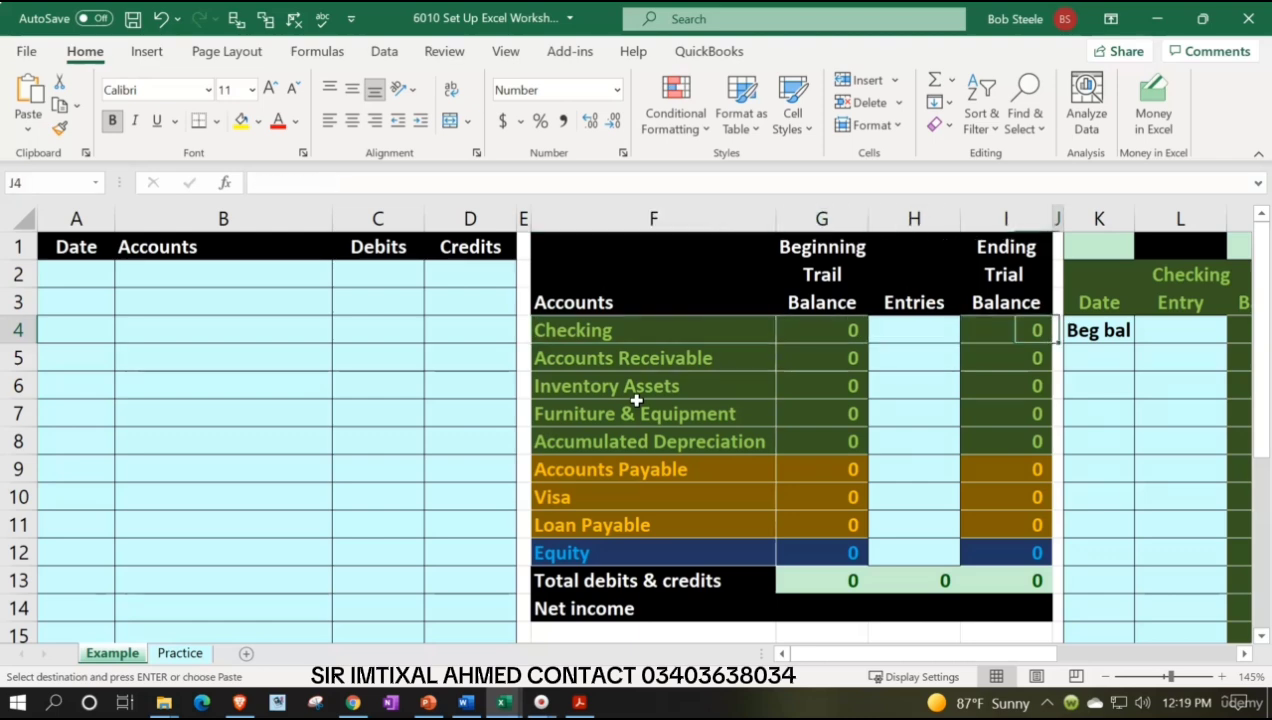
key("Right")
key("Right")
key("Right")
key("Right")
key("Right")
key("Right")
key("Right")
key("Right")
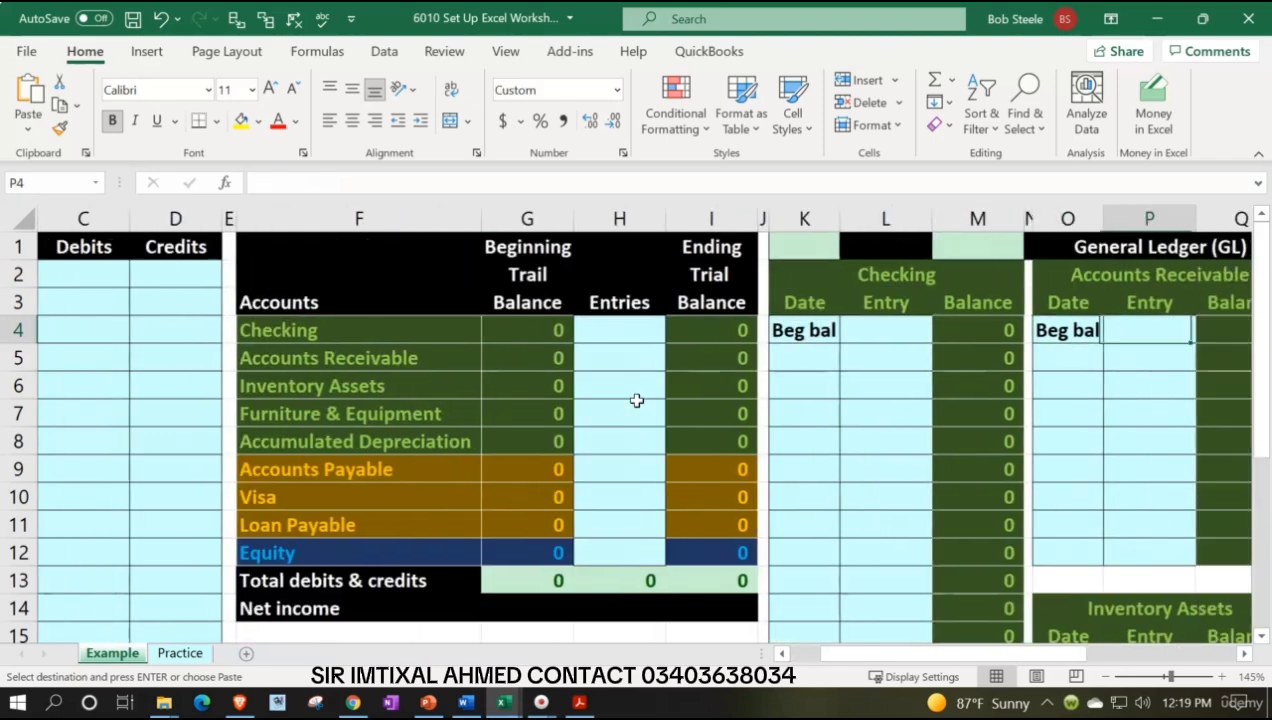
key("Right")
key("Right")
key("Right")
key("Right")
key("Right")
key("Right")
key("Right")
key("Right")
key("Right")
key("Right")
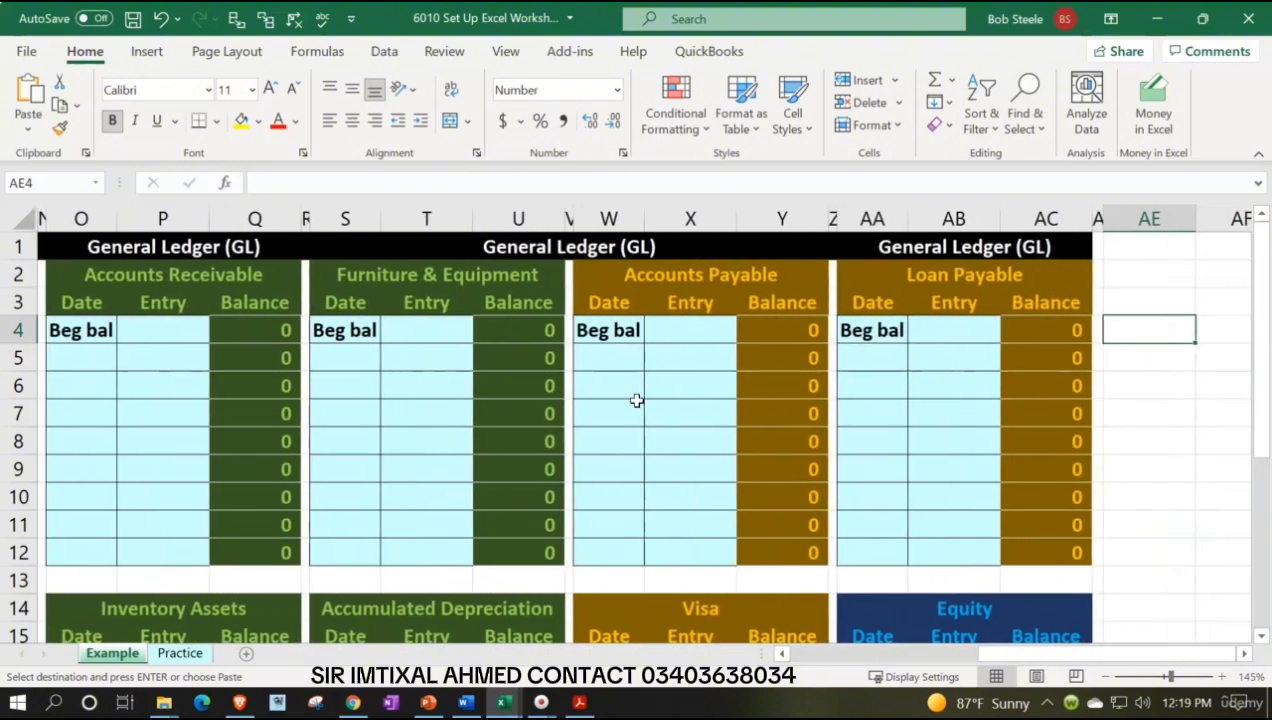
key("Left")
key("Left")
key("Left")
key("Left")
key("Left")
key("Left")
key("Left")
key("Left")
key("Left")
key("Left")
key("Left")
key("Left")
key("Left")
key("Left")
key("Left")
key("Left")
key("Left")
key("Left")
key("Left")
key("Left")
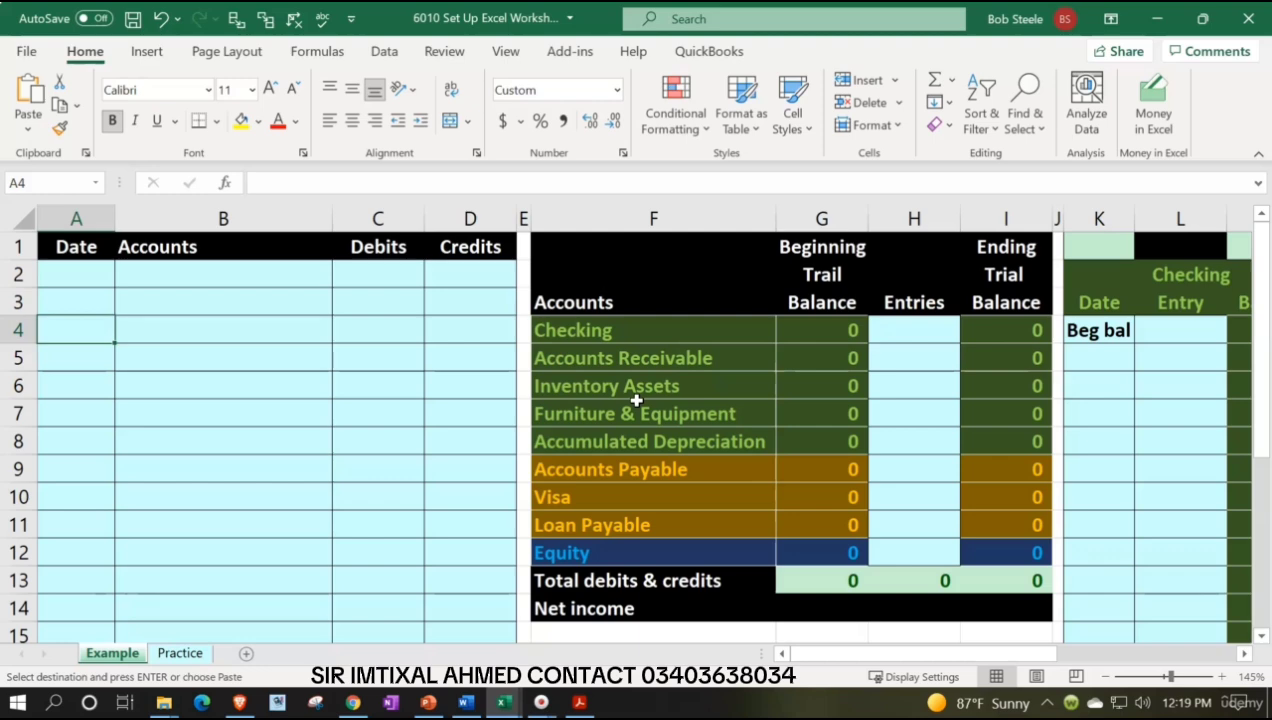
Check the beginning balances PDF again and open the Practice sheet
left_click(579, 702)
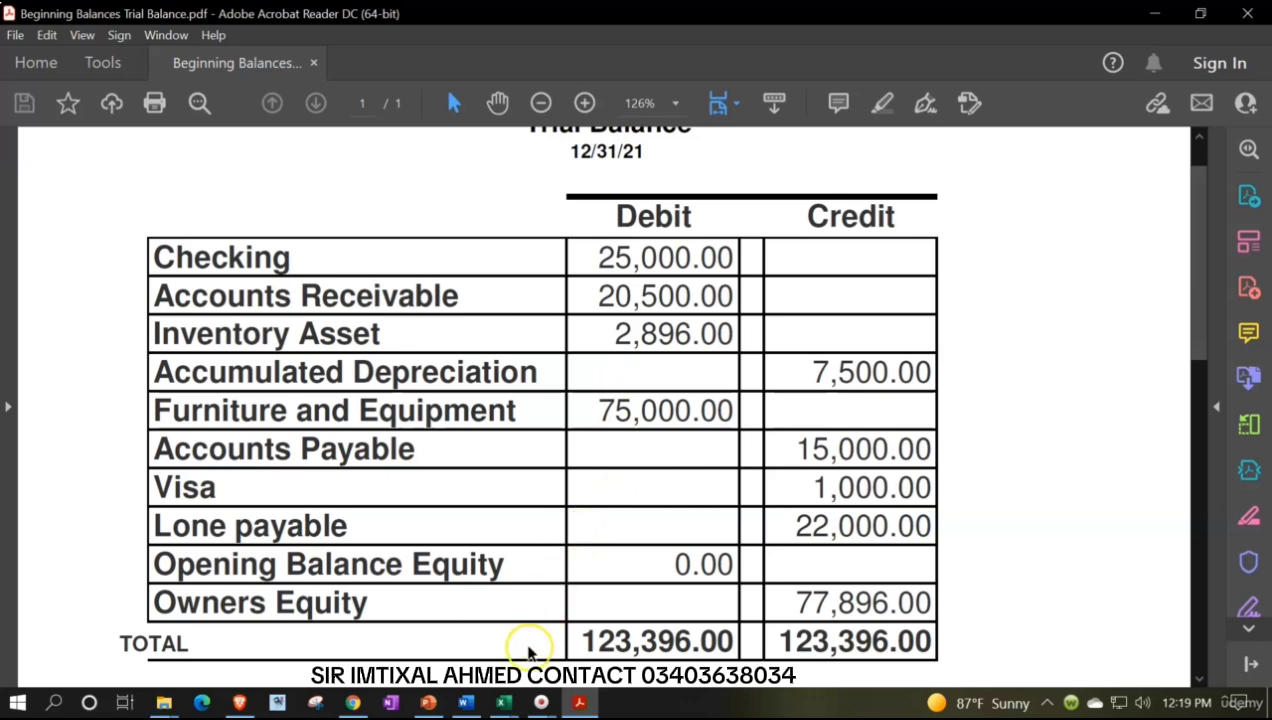
mouse_move(510, 703)
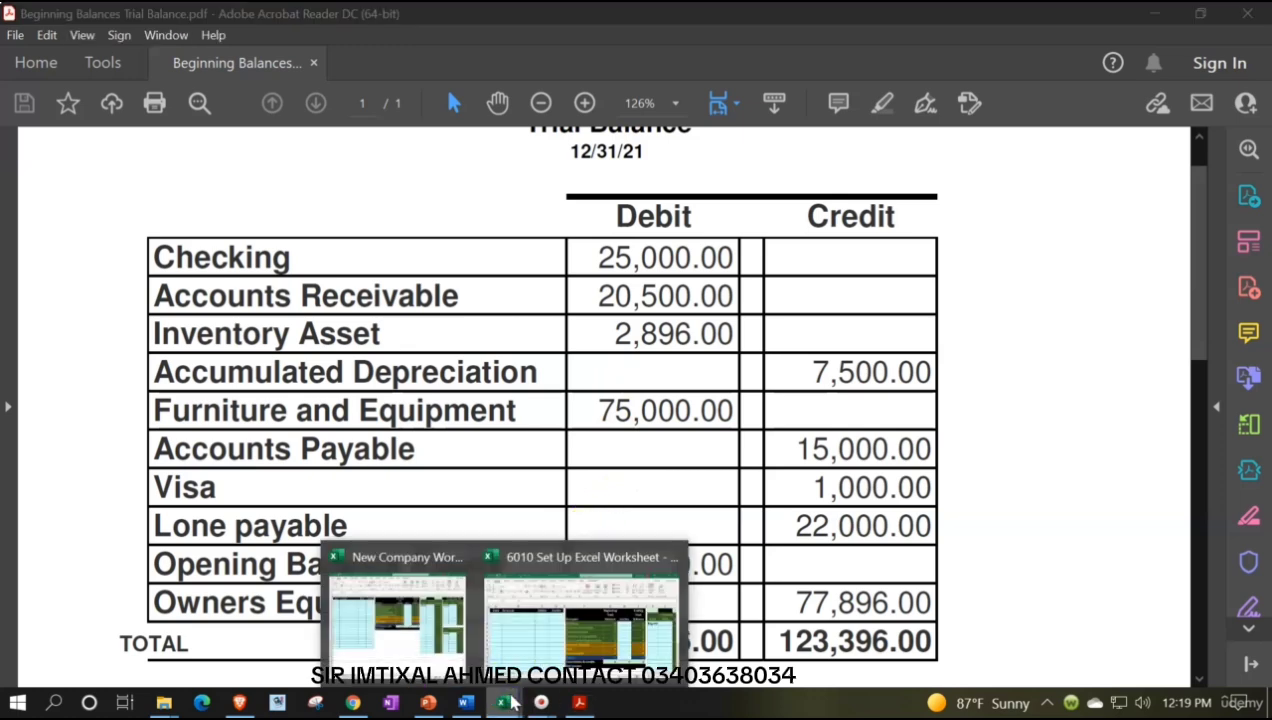
left_click(520, 640)
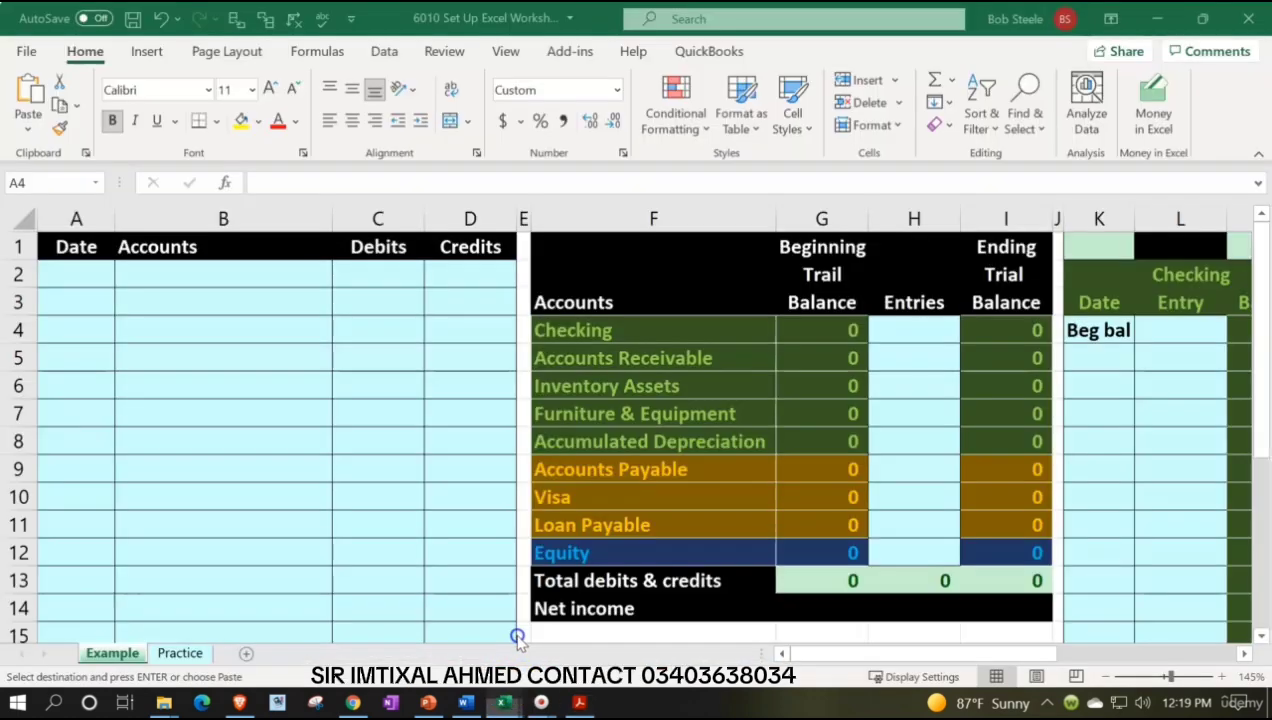
left_click(186, 655)
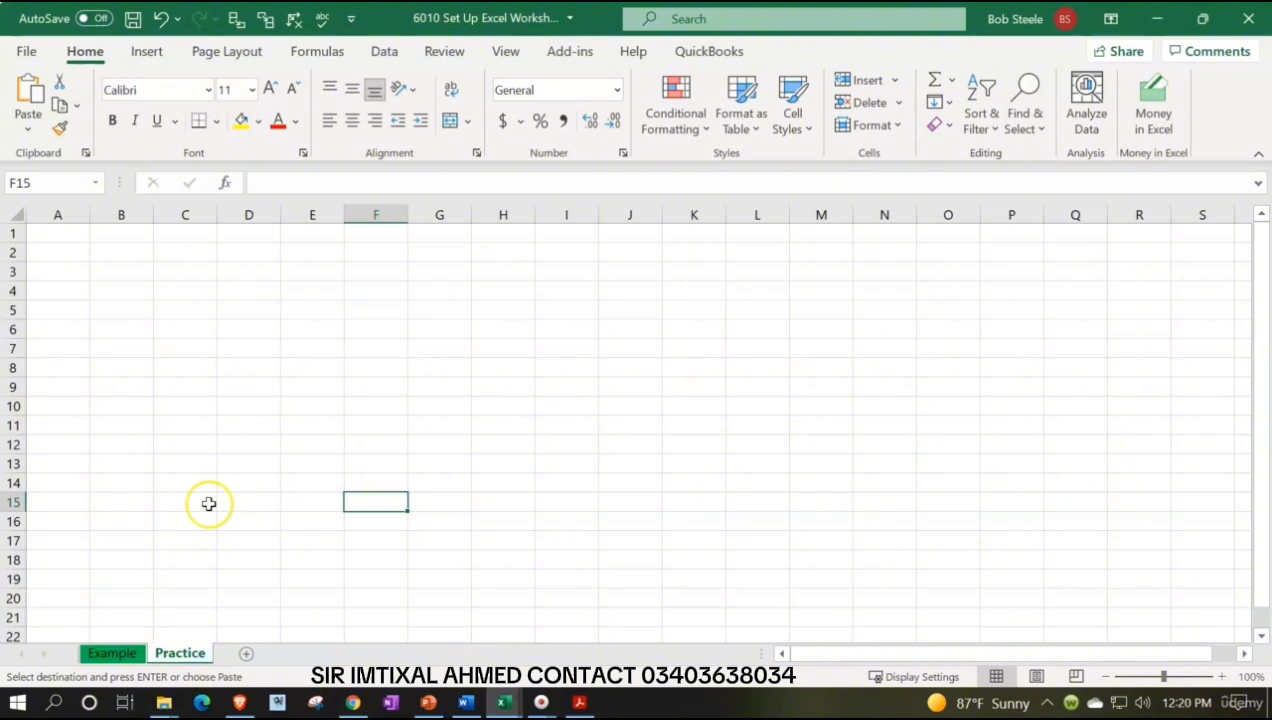
Enter the column headers Date and Accounts in cells A1 and B1 of the Practice sheet
key("F10")
left_click(239, 424)
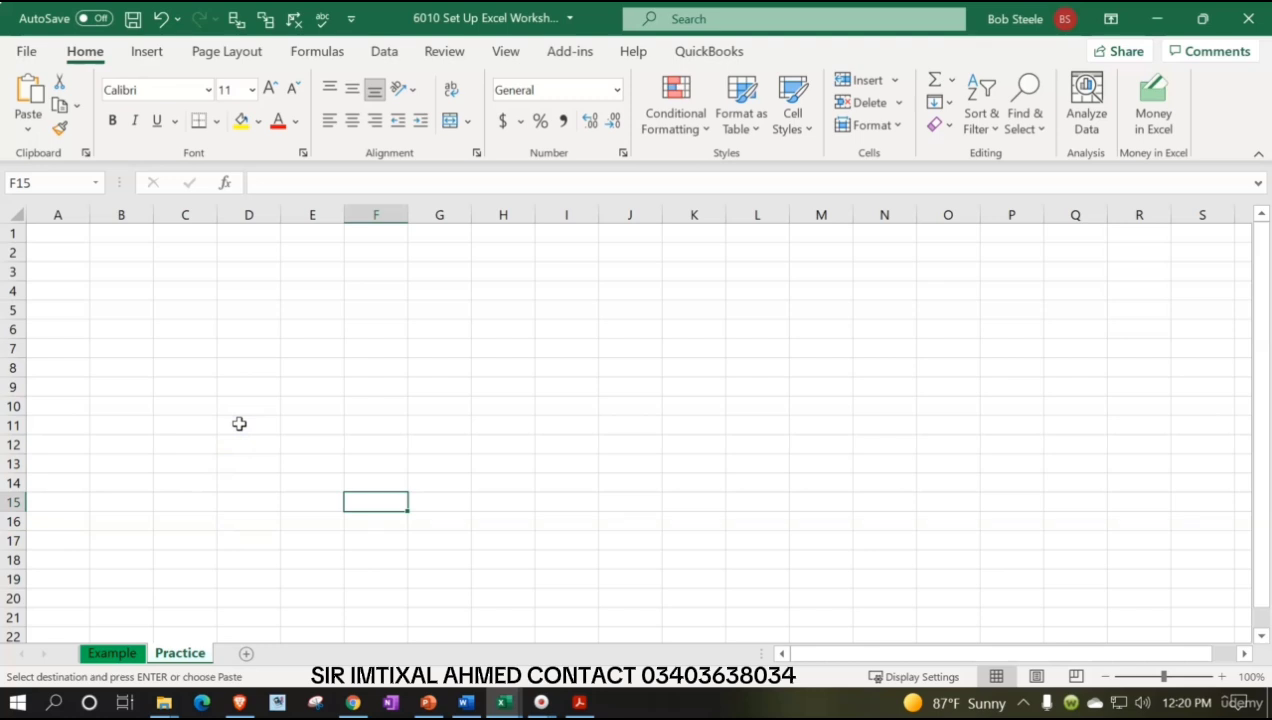
left_click(1221, 680)
left_click(1221, 680)
left_click(1221, 680)
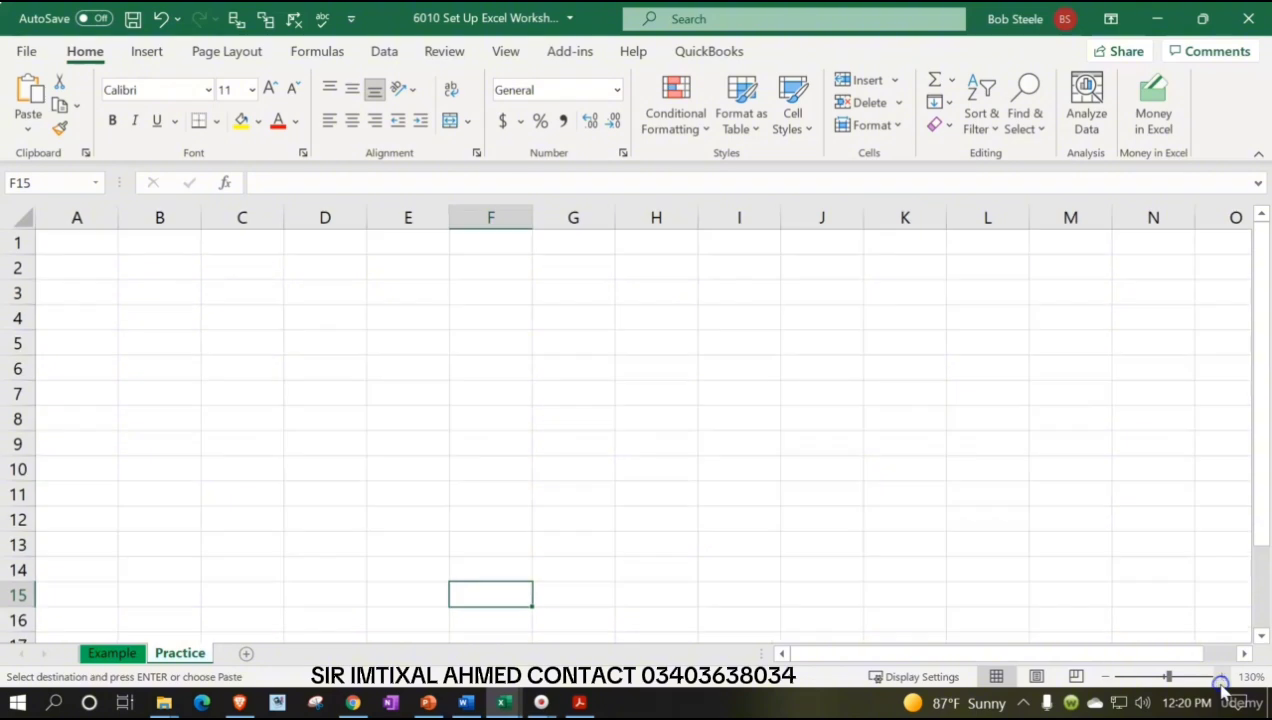
left_click(1221, 680)
left_click(1221, 680)
left_click(1221, 680)
left_click(194, 529)
scroll(194, 530, "up", 1)
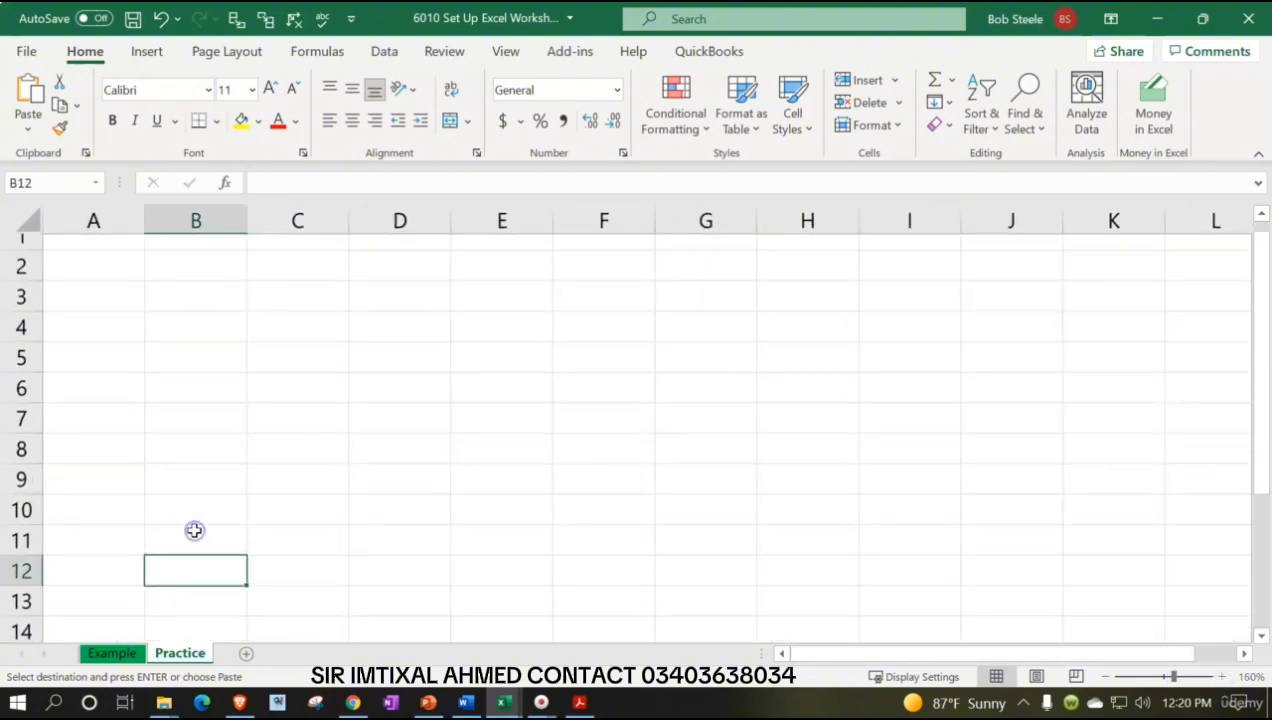
scroll(194, 530, "up", 1)
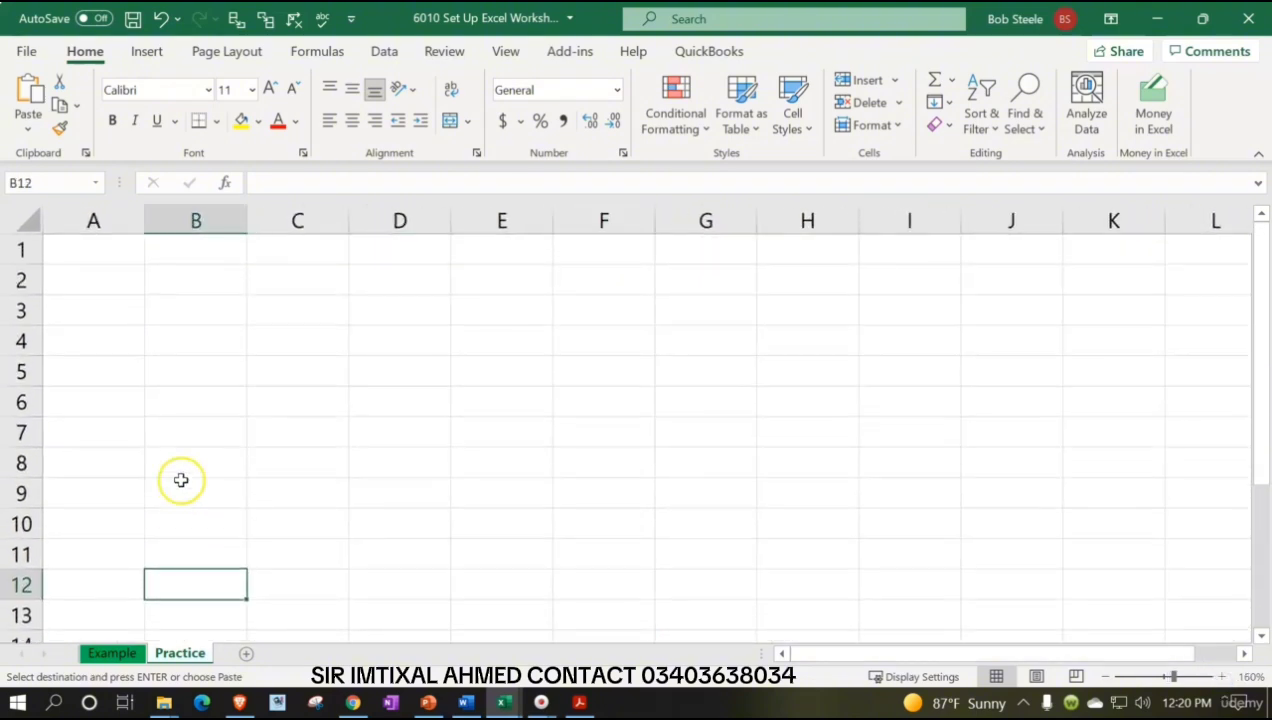
left_click(103, 249)
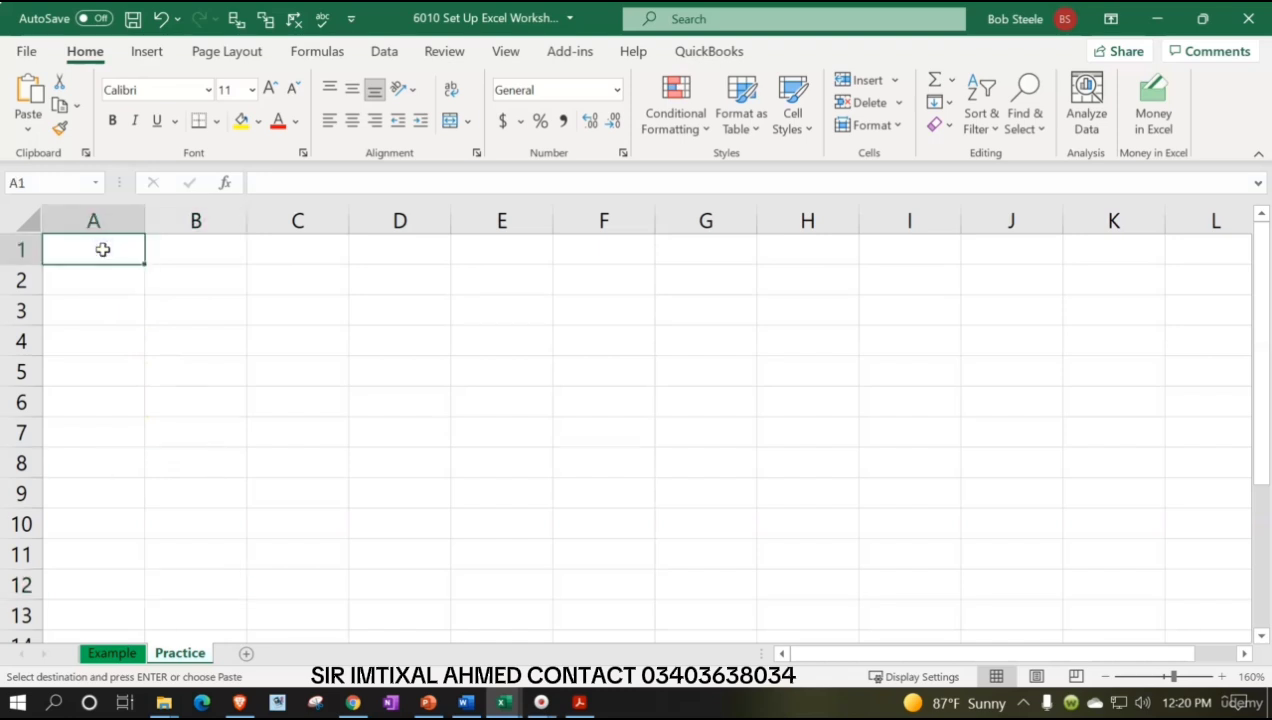
type("Date")
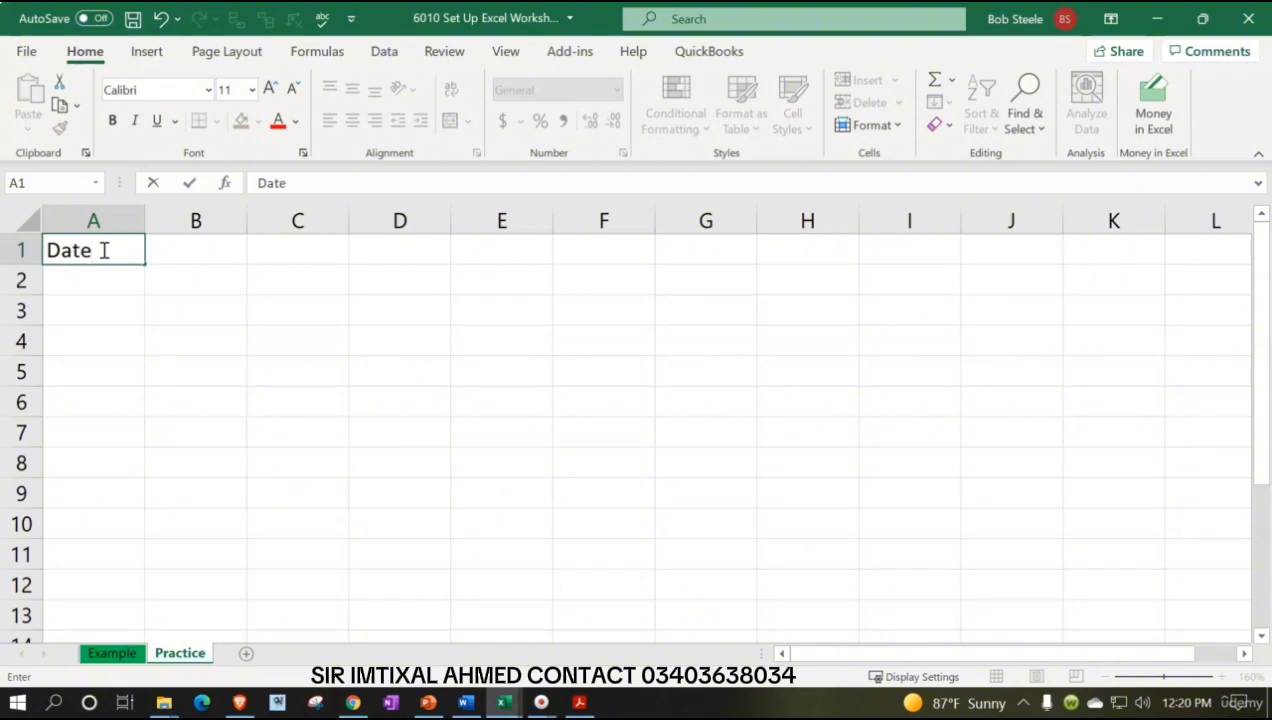
key("Tab")
type("A")
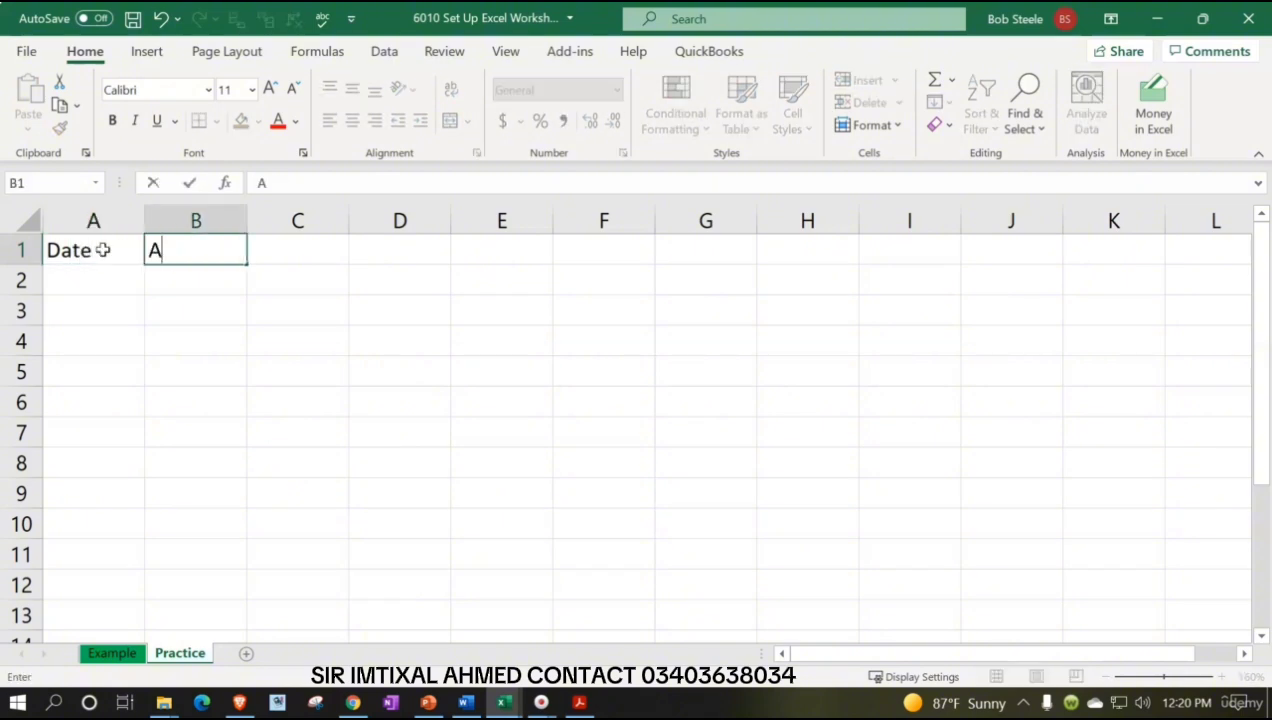
type("ccounts")
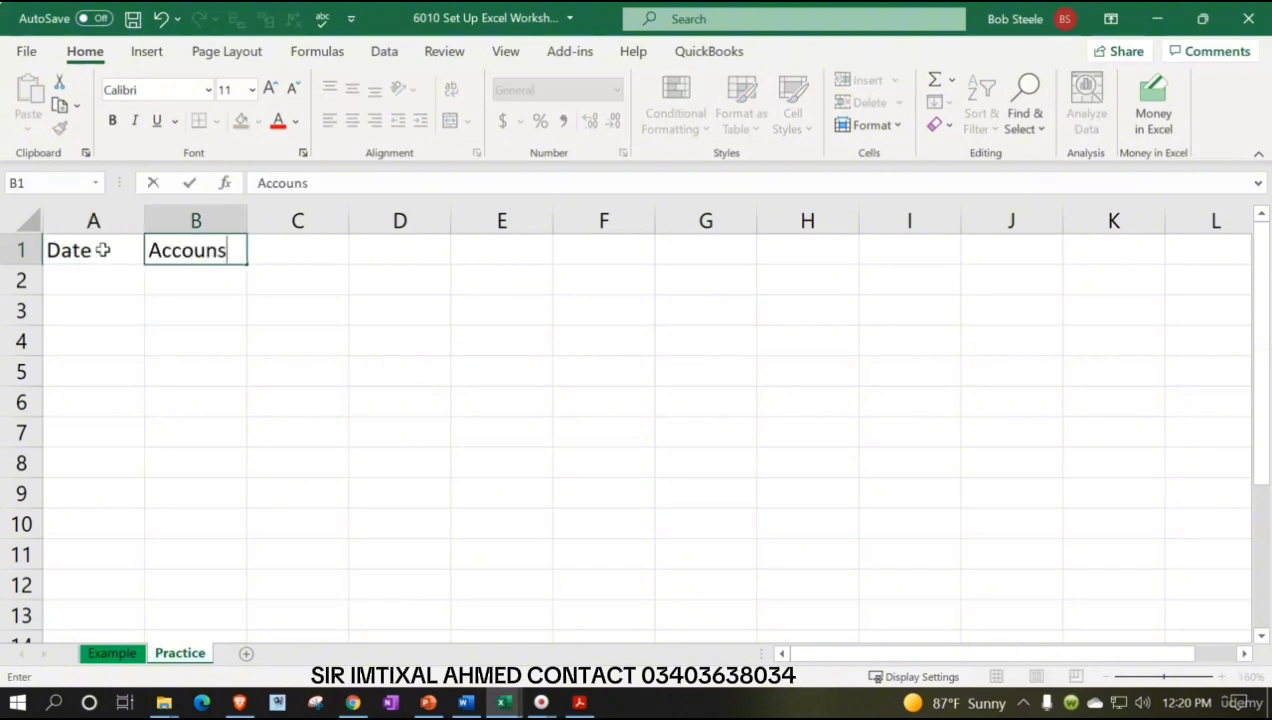
key("BackSpace")
type("ts")
key("Tab")
Add the Debits and Credits headers in cells C1 and D1
type("D")
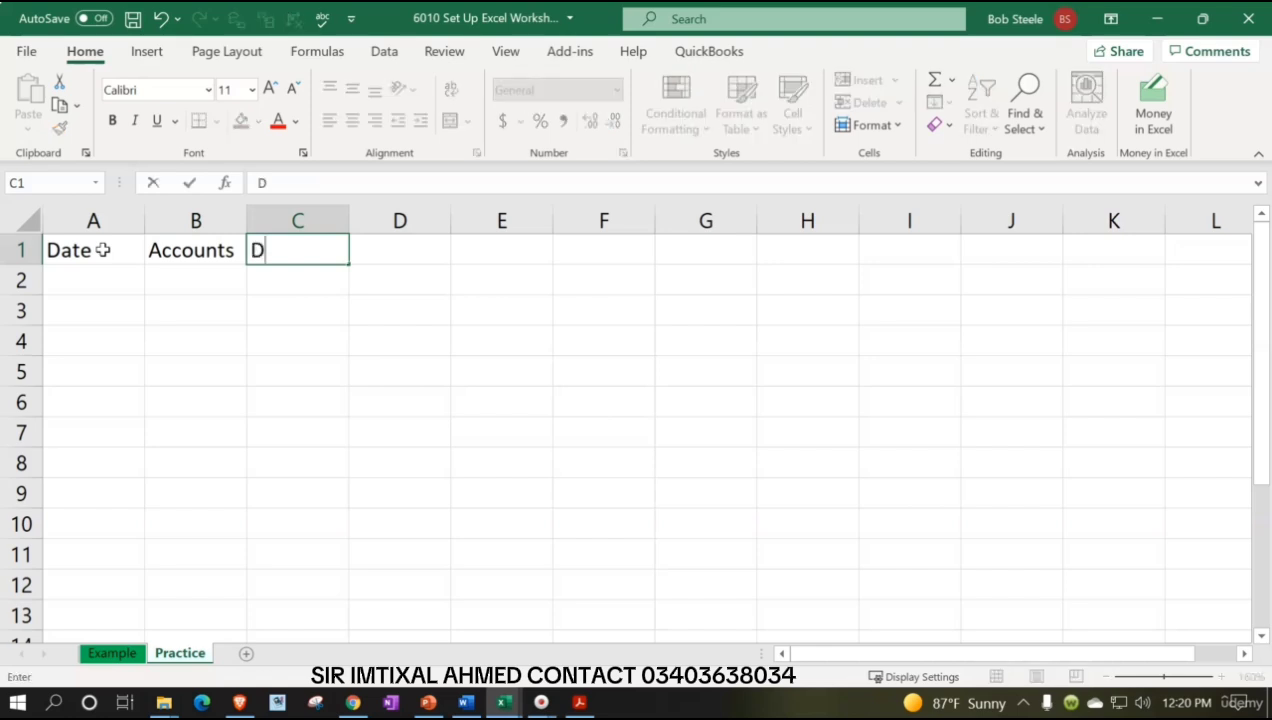
type("ebits")
key("Tab")
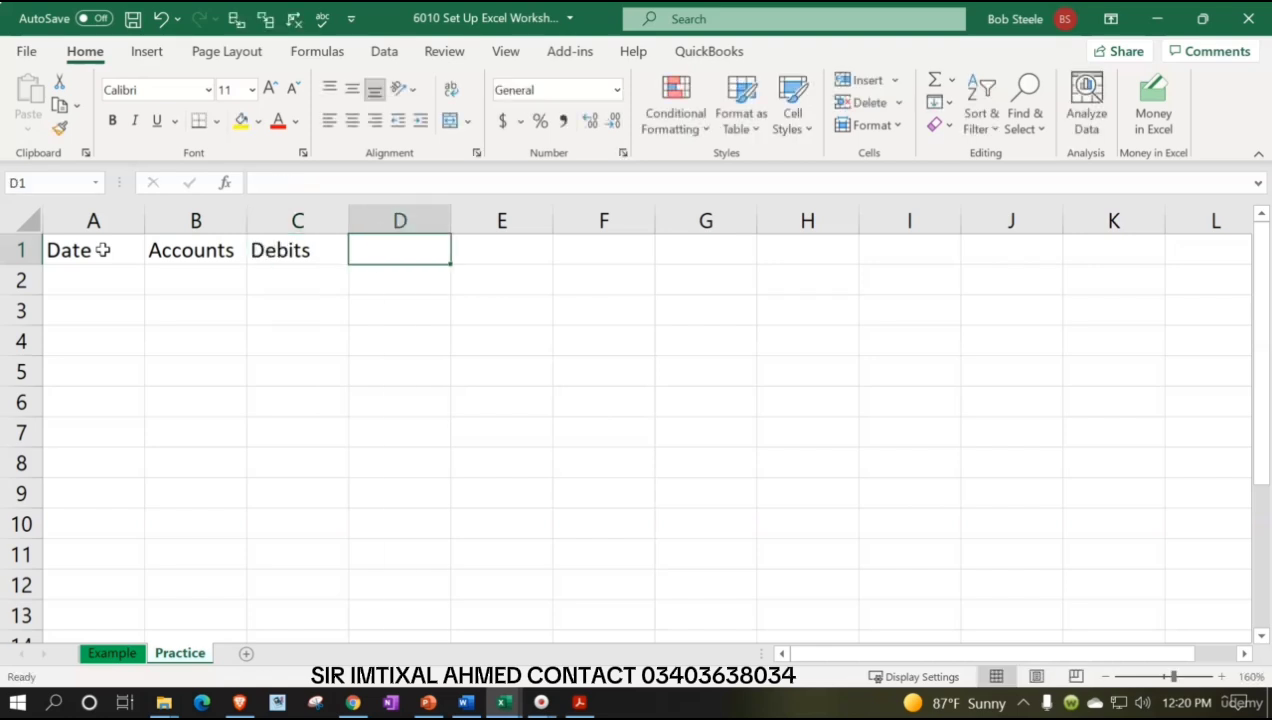
type("Credits")
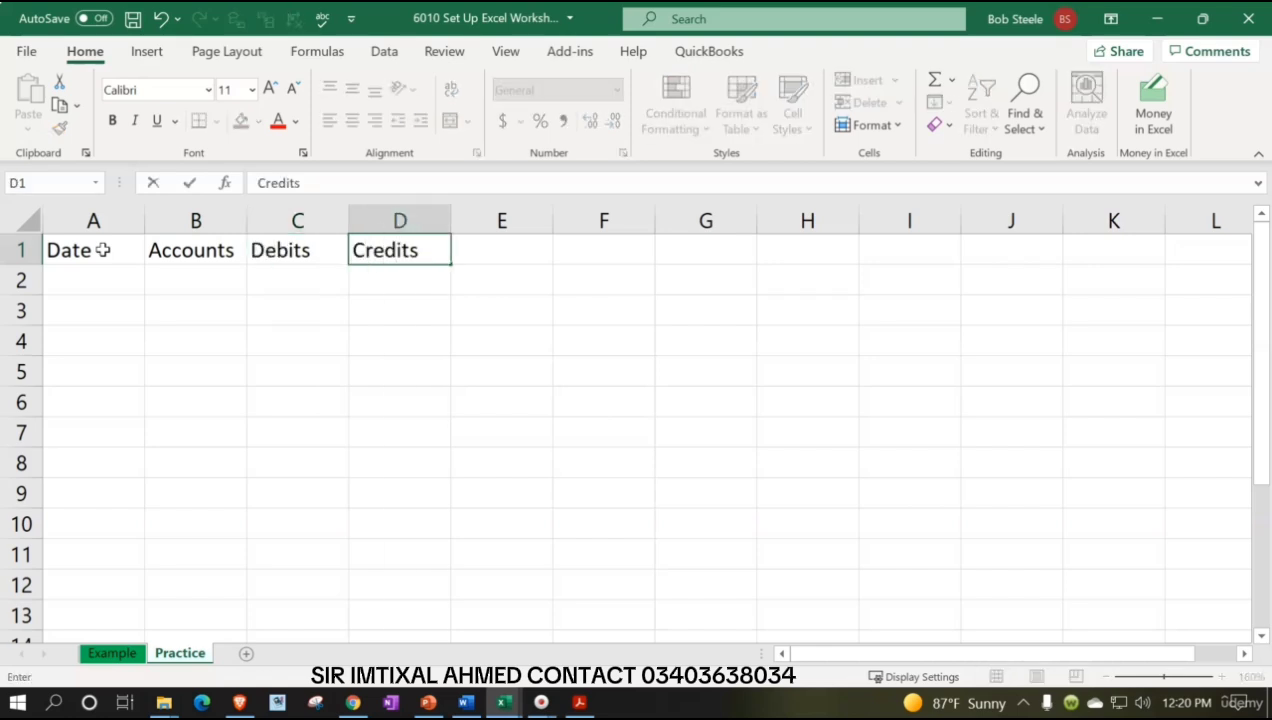
key("Return")
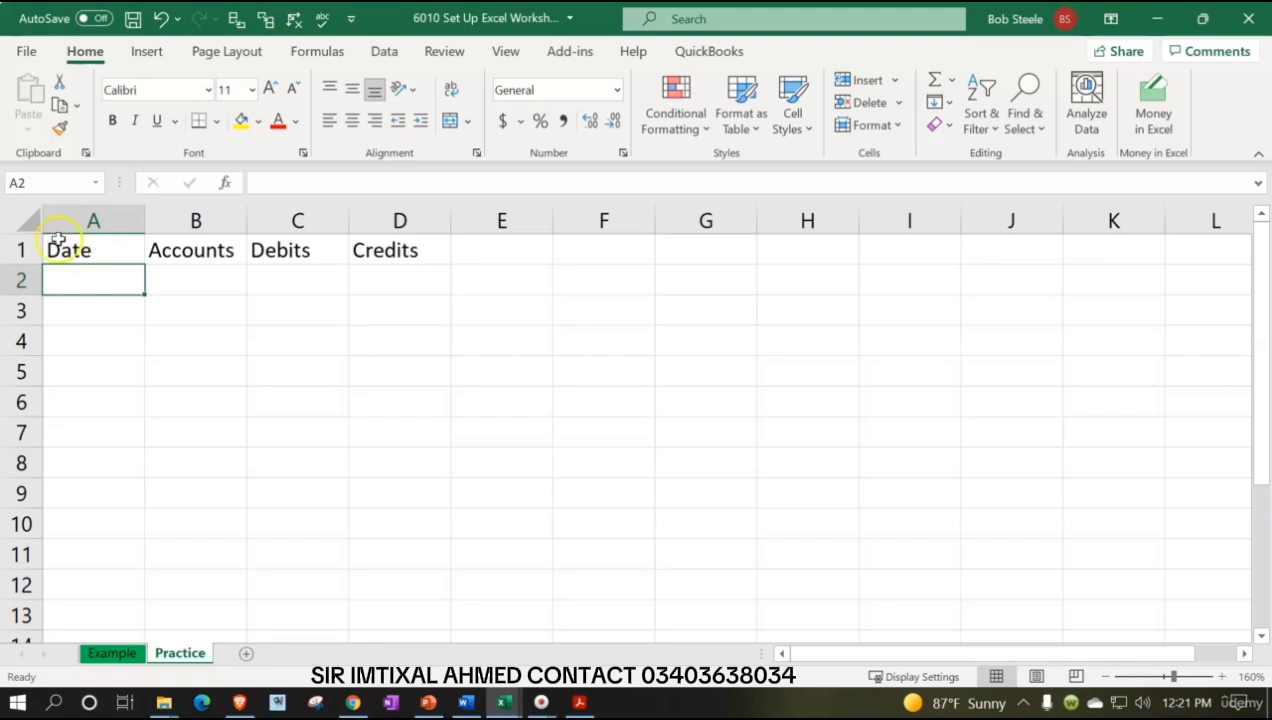
Format all cells as Currency with no symbol, 0 decimal places and red parenthesised negatives, and make them bold
left_click(31, 218)
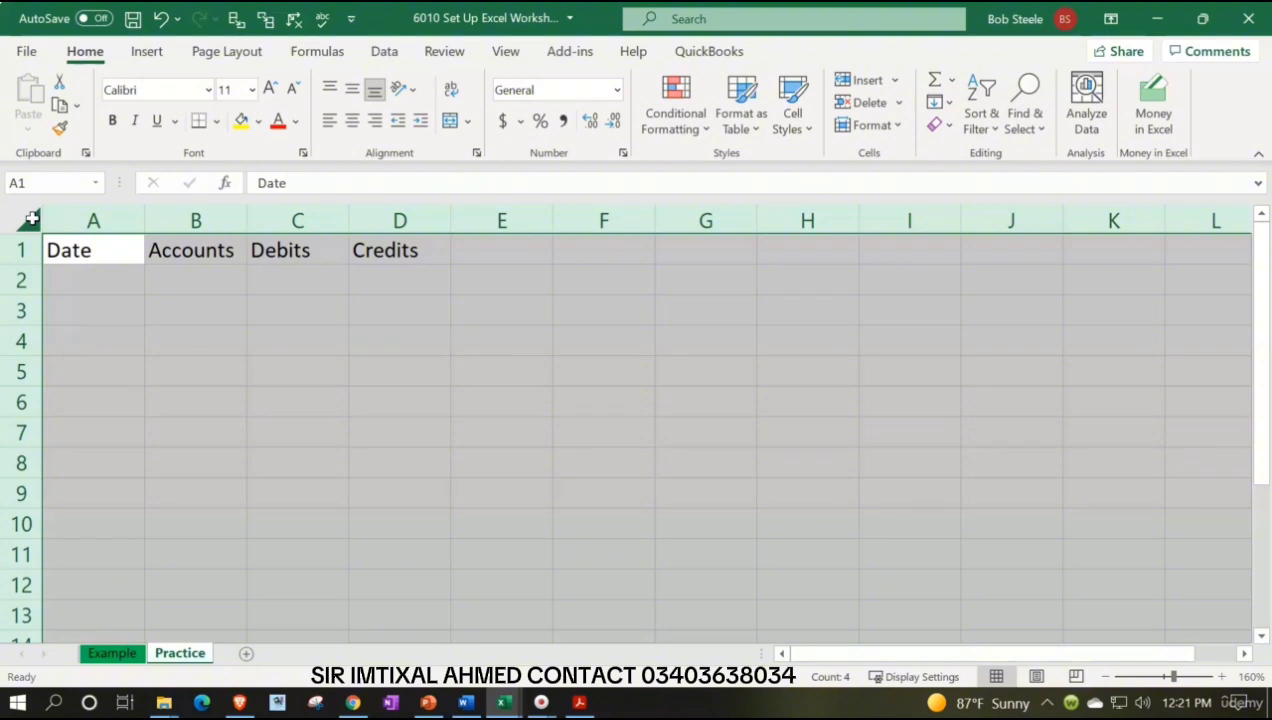
right_click(166, 352)
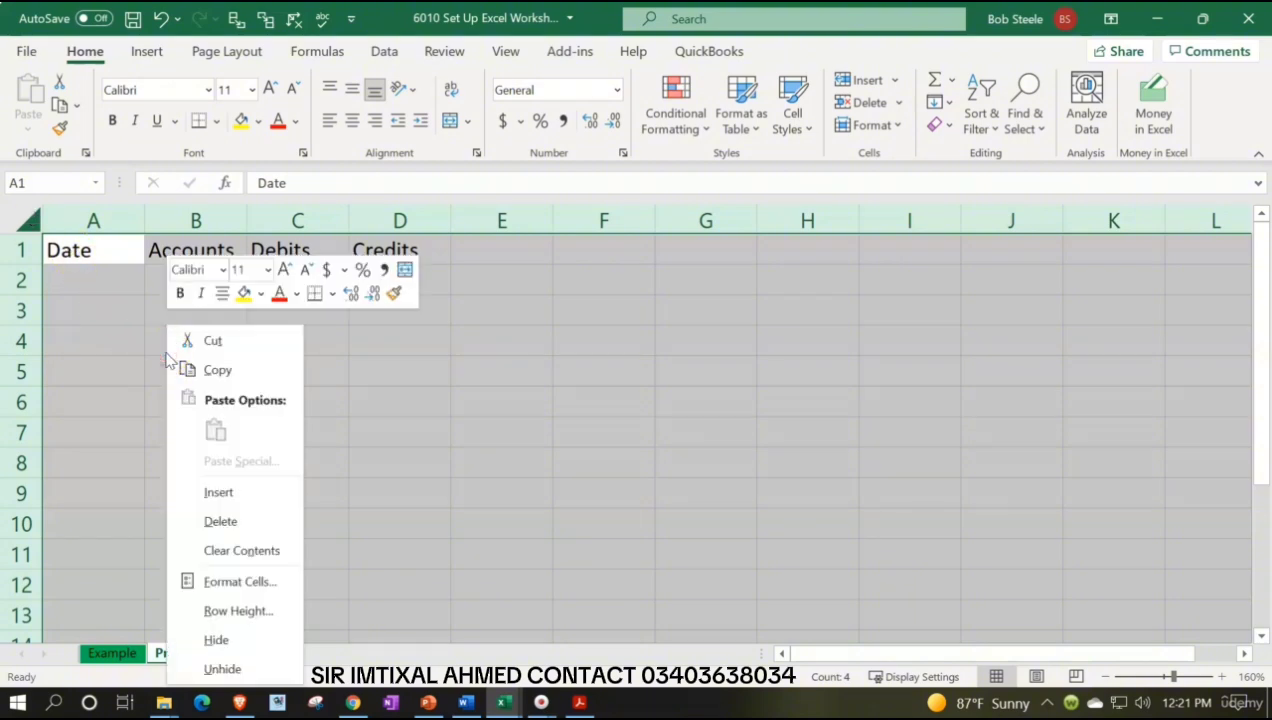
left_click(250, 582)
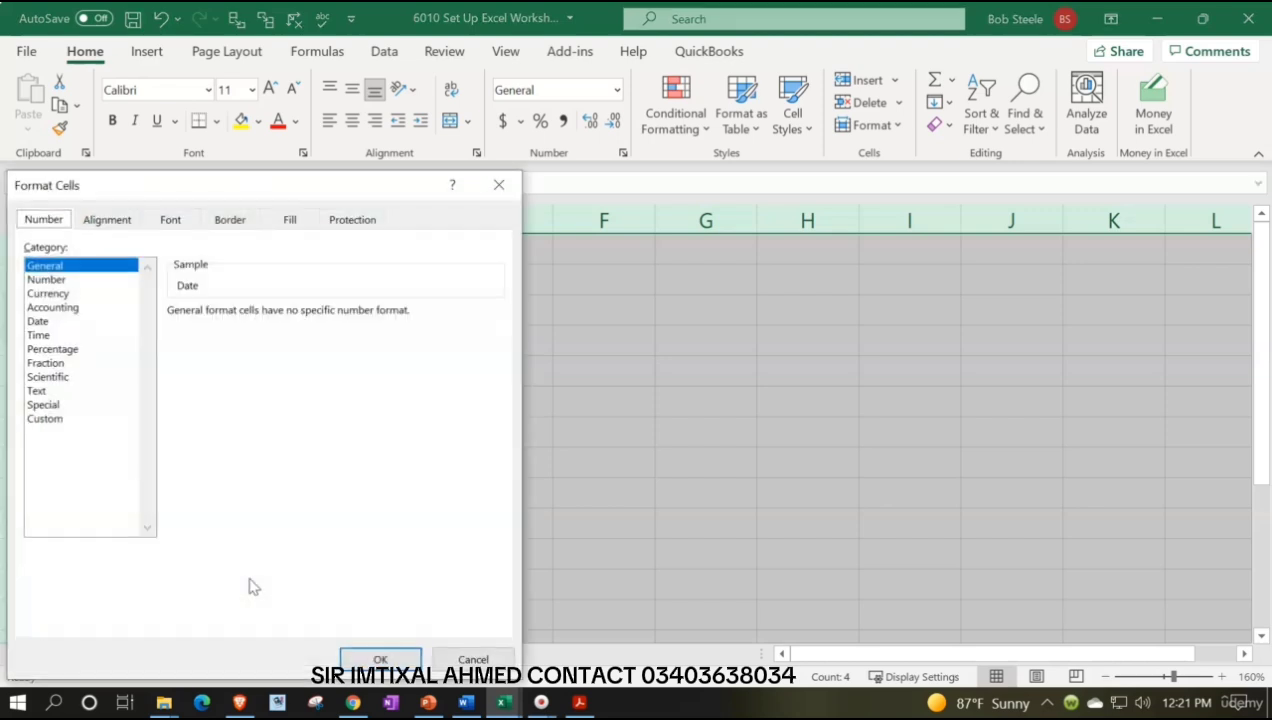
left_click_drag(216, 184, 782, 155)
left_click(632, 263)
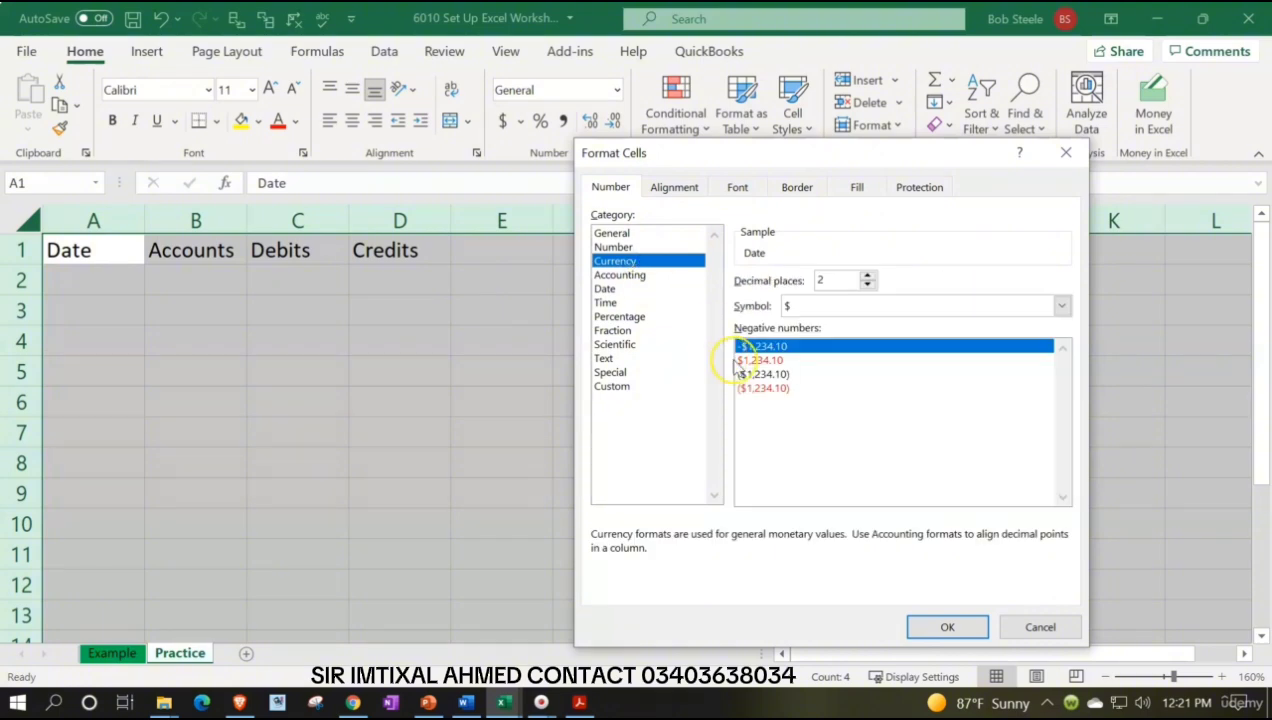
left_click(776, 390)
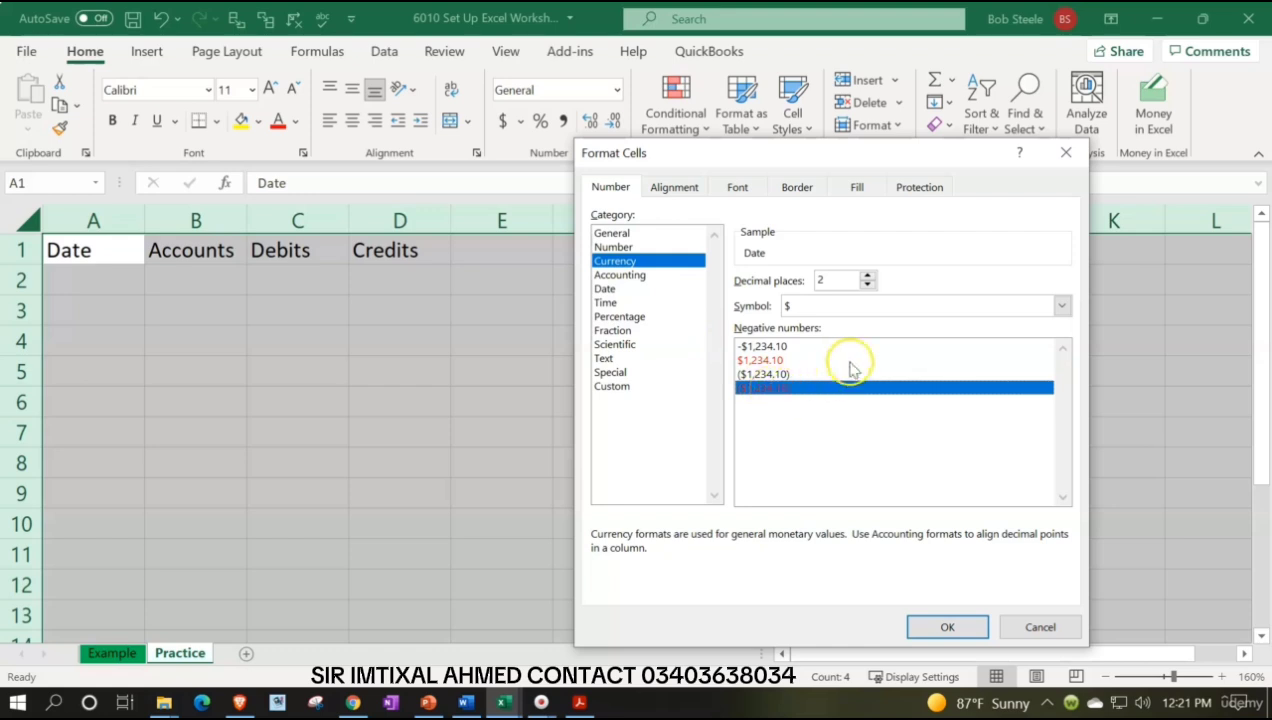
left_click(1061, 305)
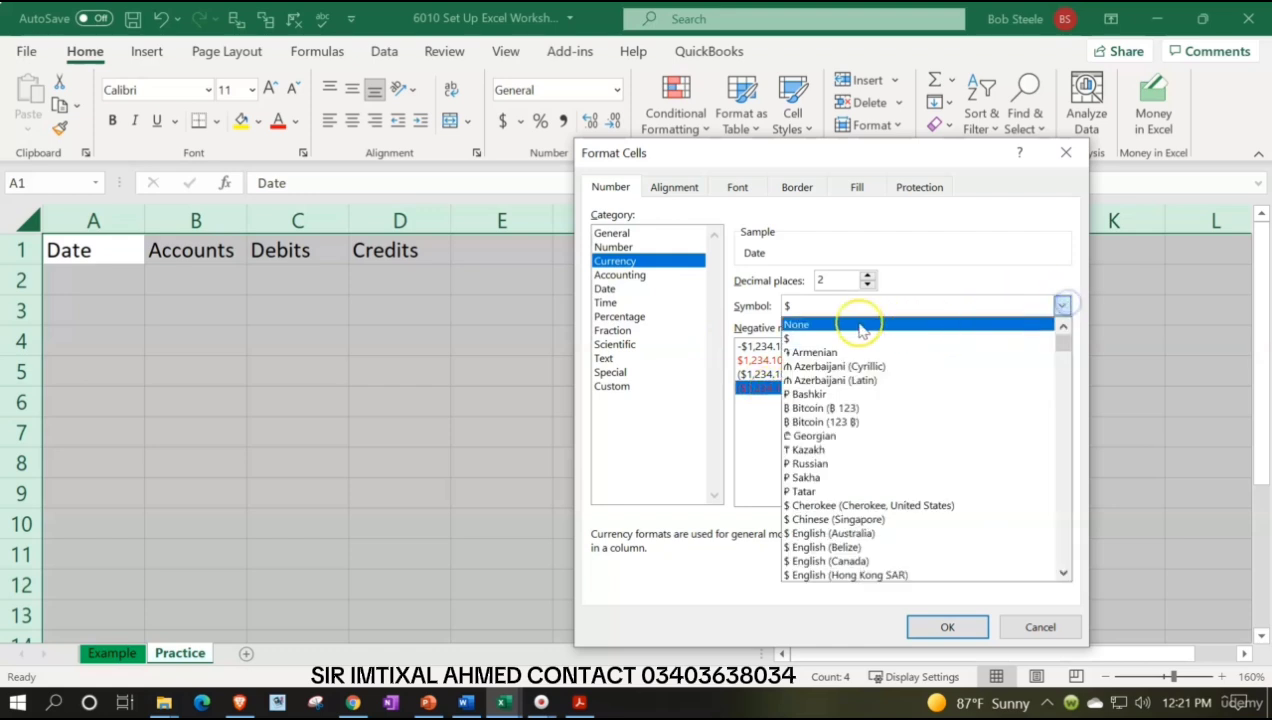
left_click(808, 324)
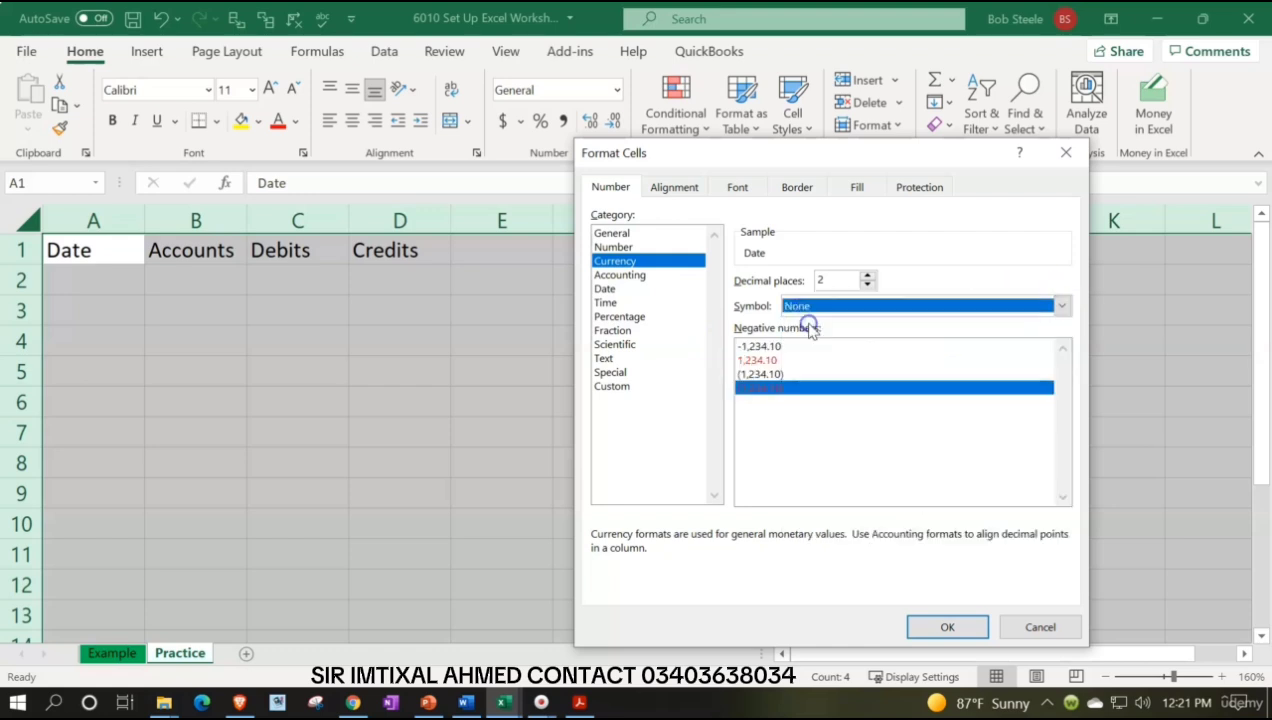
left_click(867, 285)
left_click(867, 285)
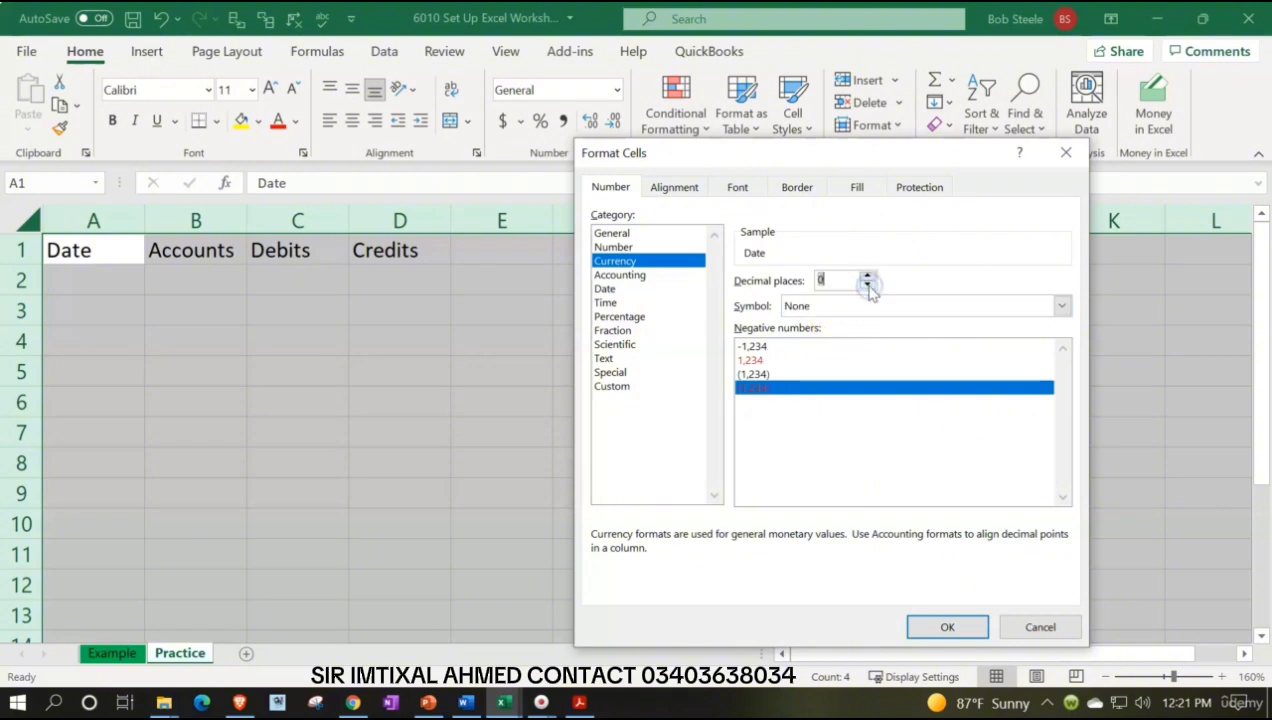
left_click(925, 626)
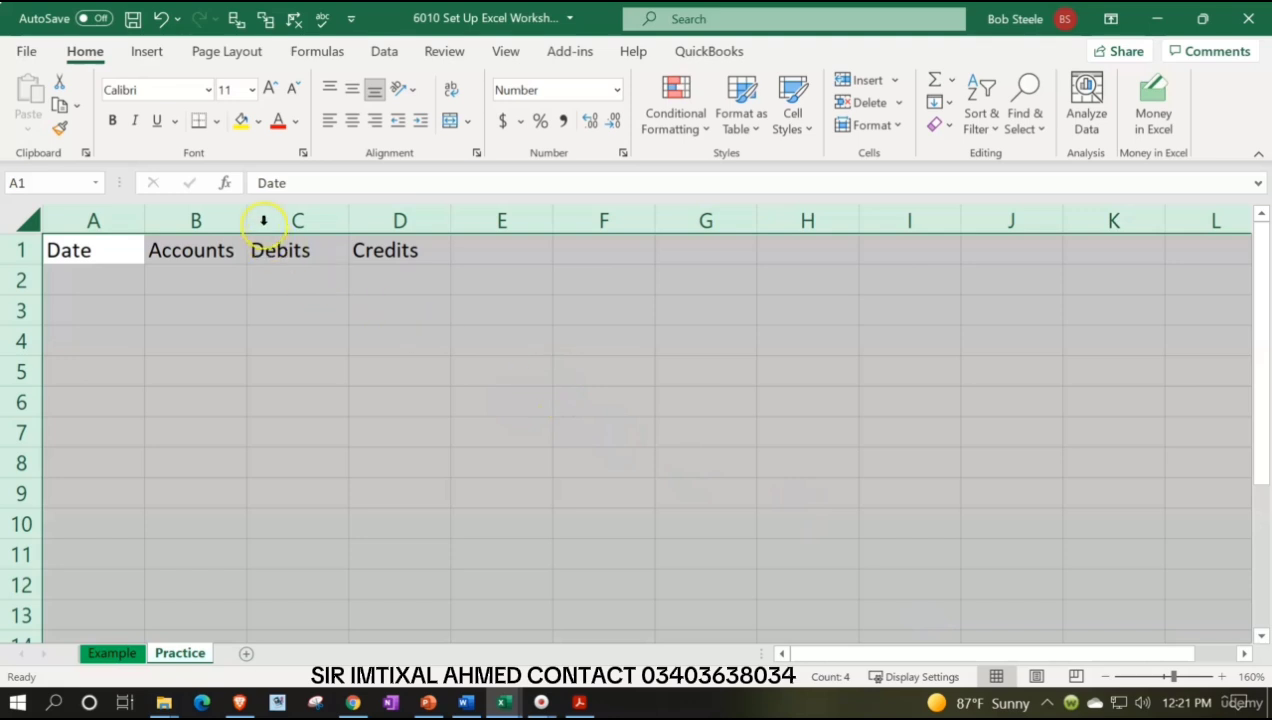
left_click(111, 120)
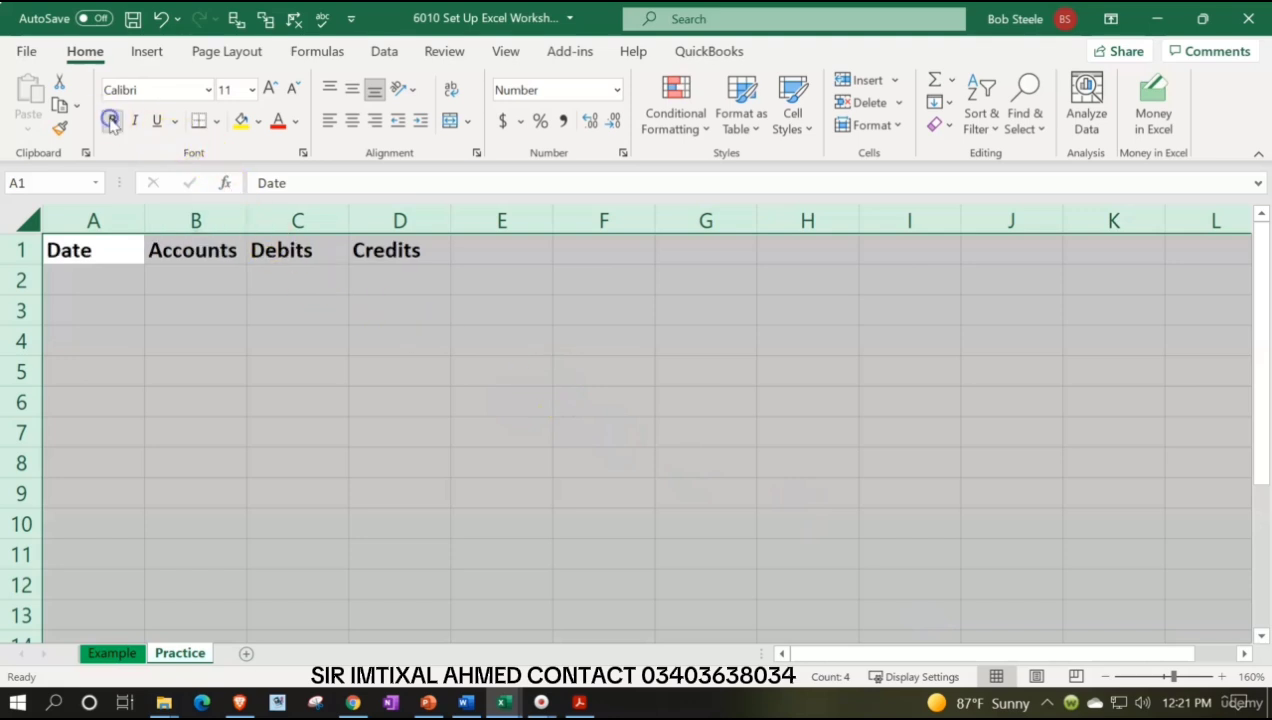
left_click(168, 393)
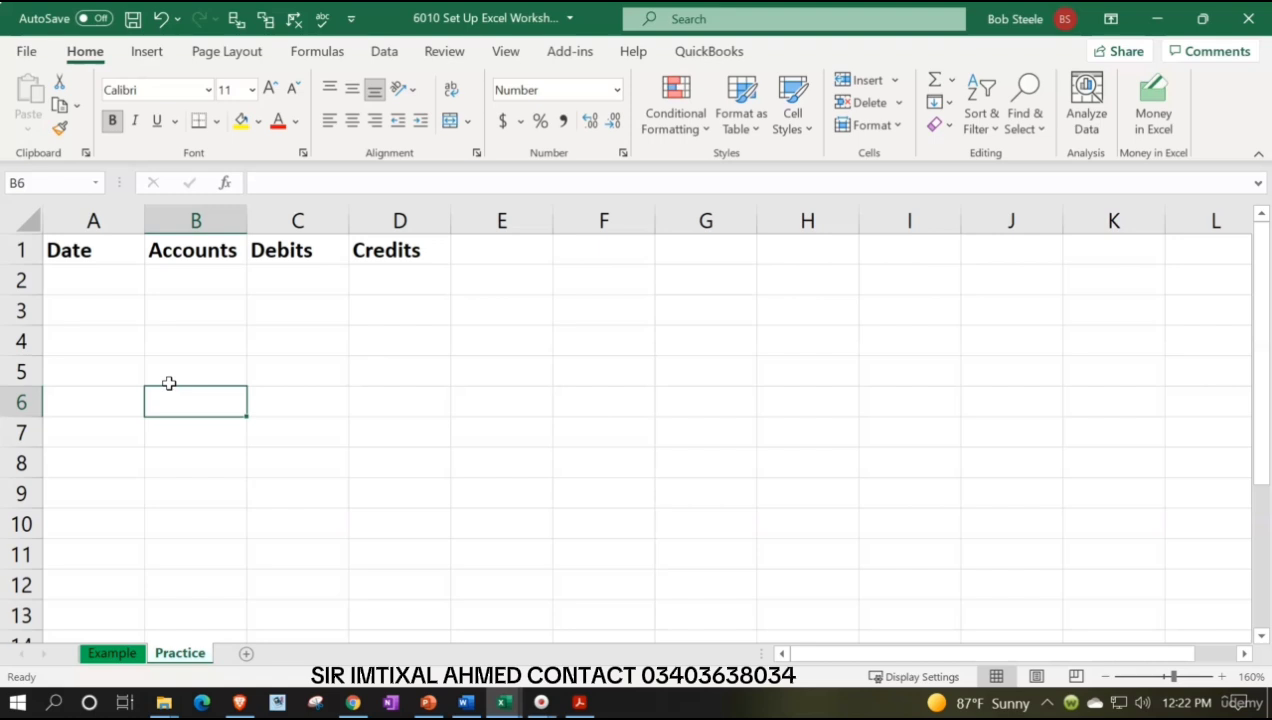
Give the header row A1:D1 a black fill with white font color
left_click(111, 250)
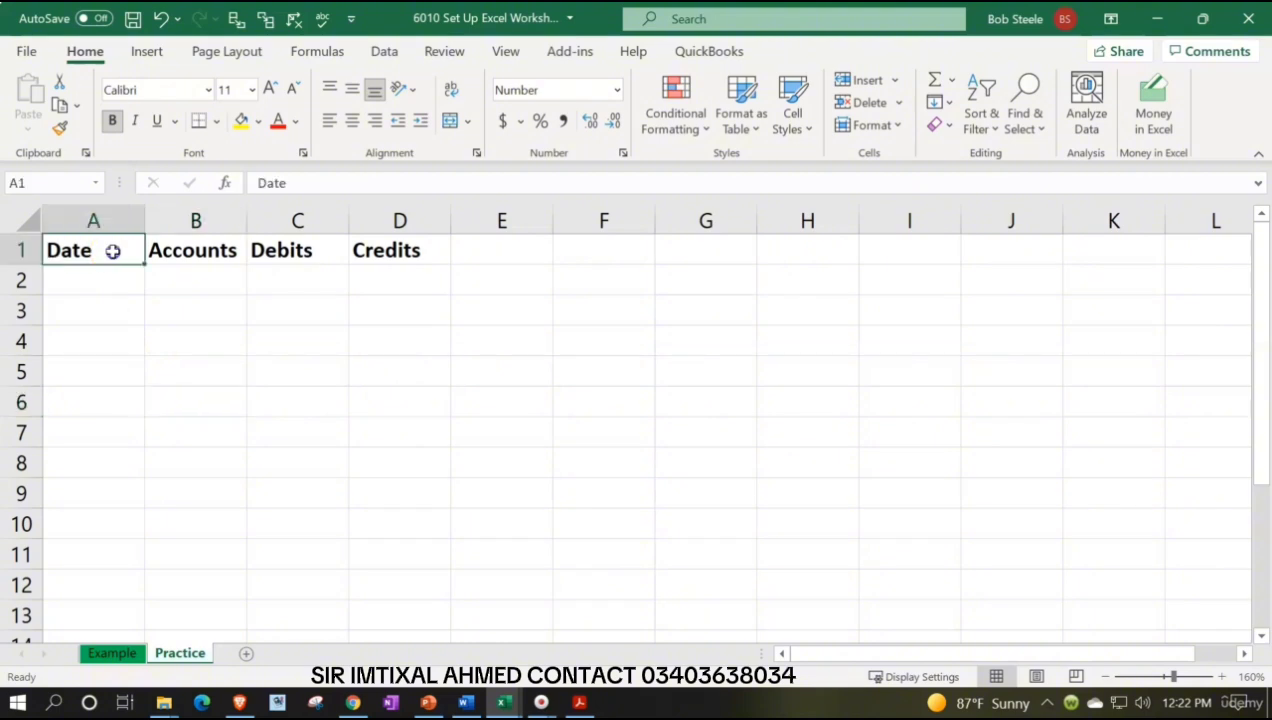
left_click_drag(187, 240, 422, 231)
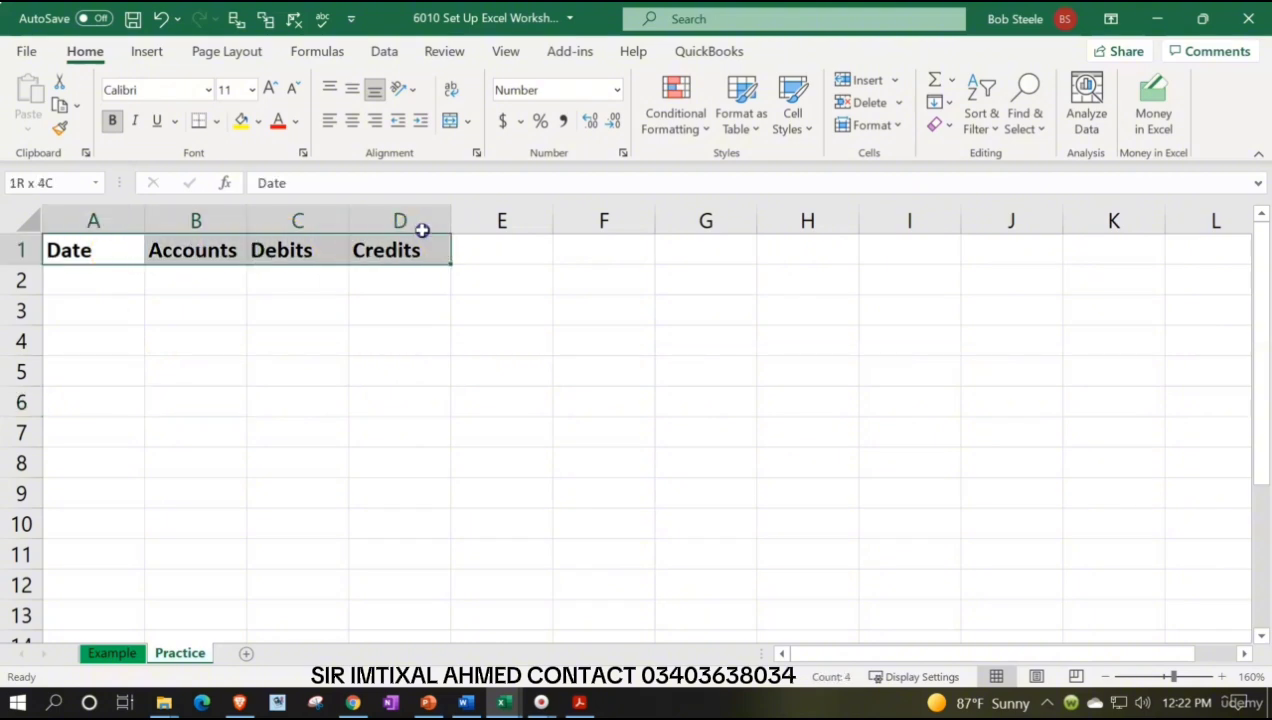
left_click_drag(422, 231, 418, 228)
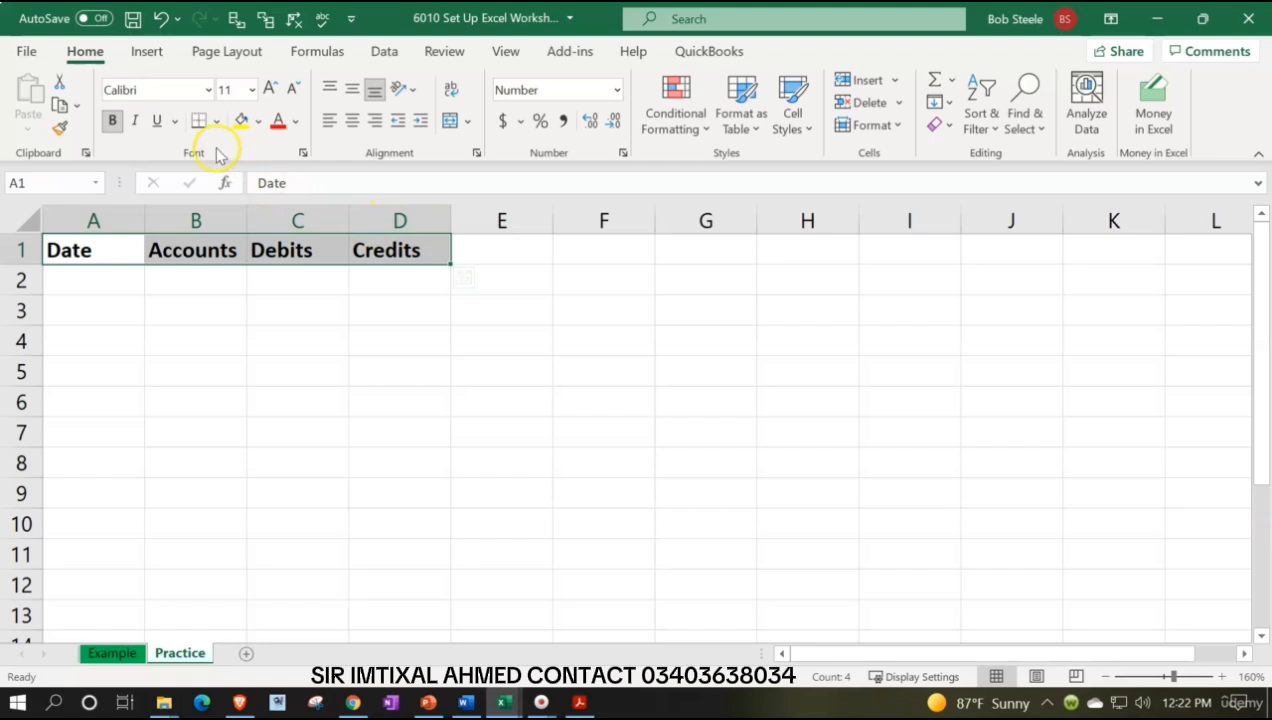
left_click(260, 121)
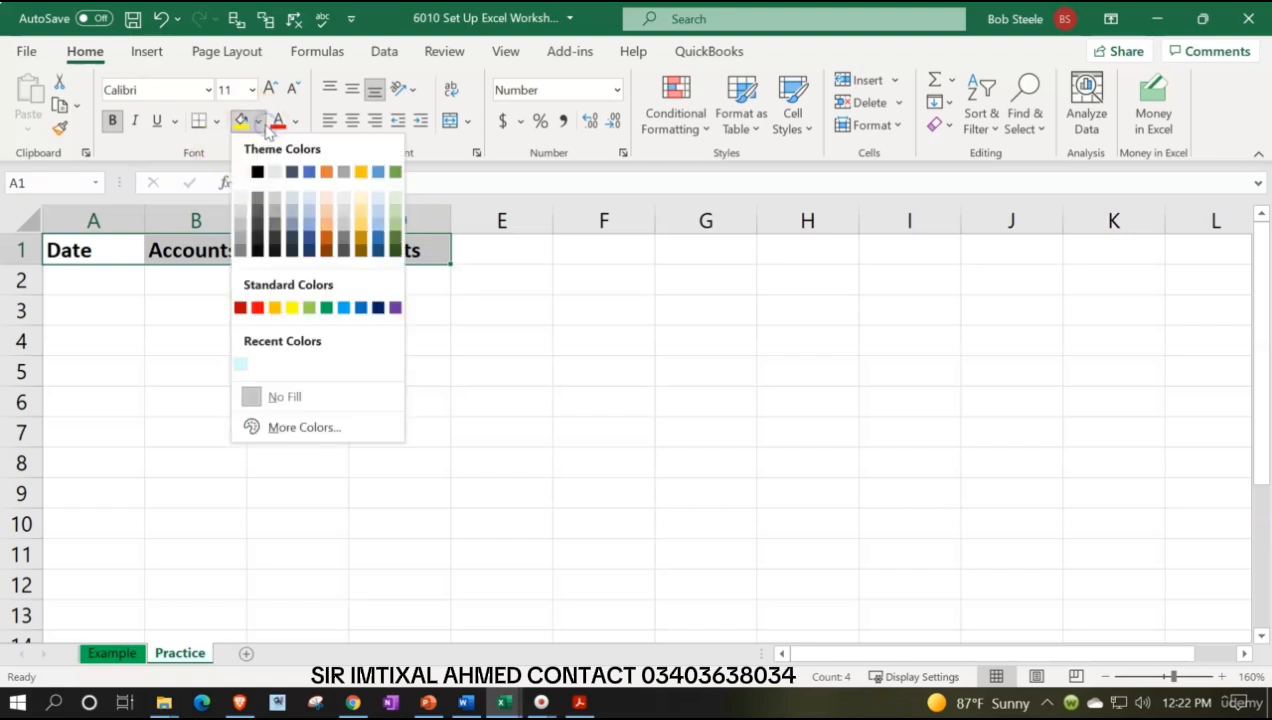
left_click(258, 172)
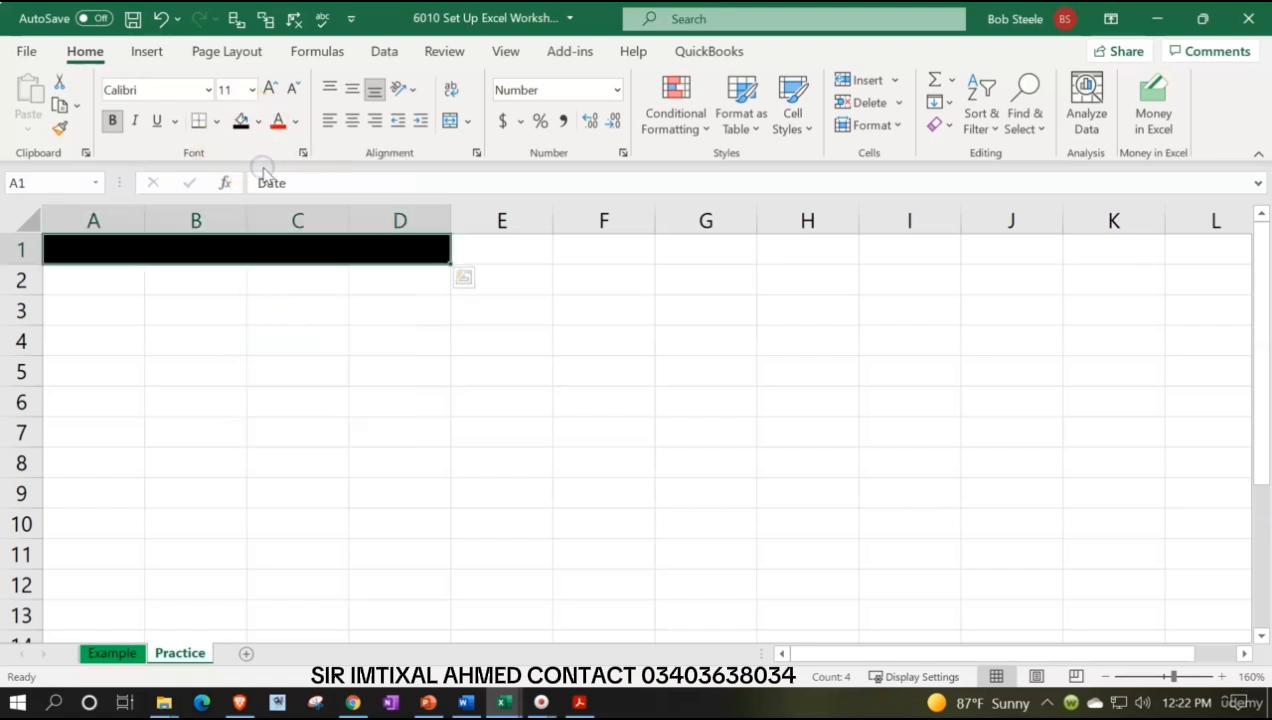
left_click(298, 122)
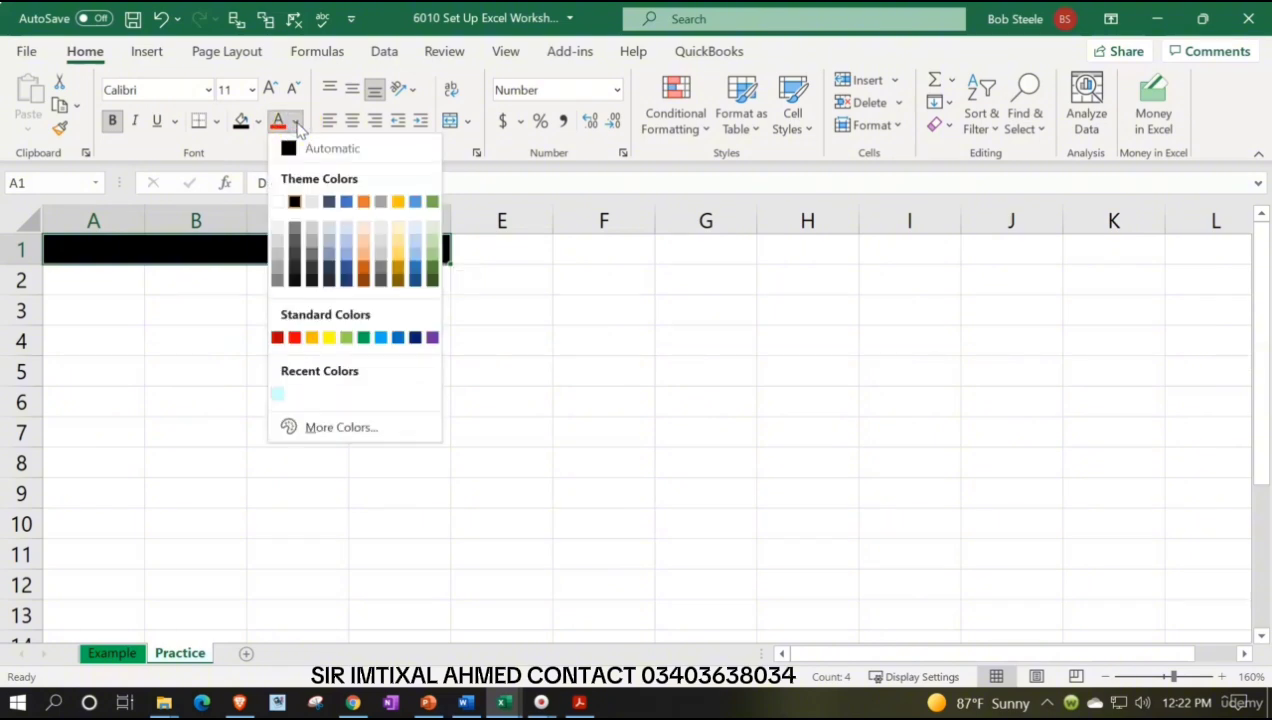
left_click(273, 200)
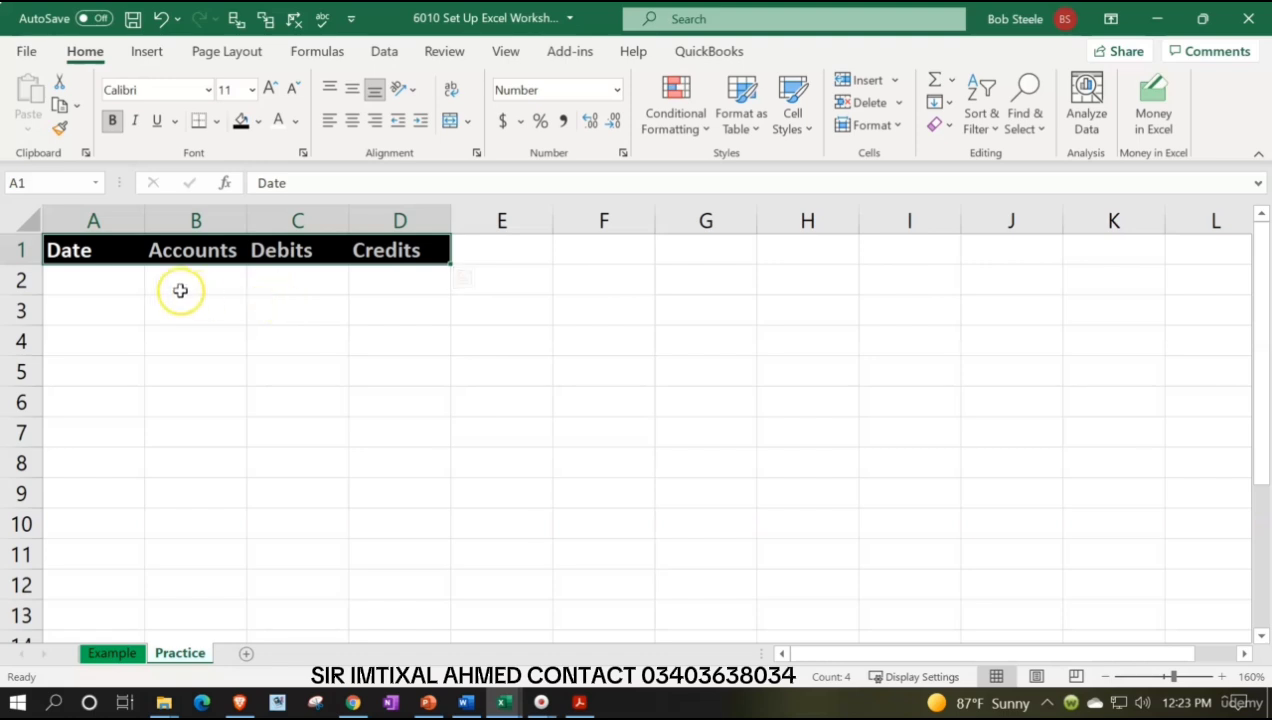
Widen column B so the Accounts column is wider
left_click(136, 249)
left_click_drag(136, 249, 354, 249)
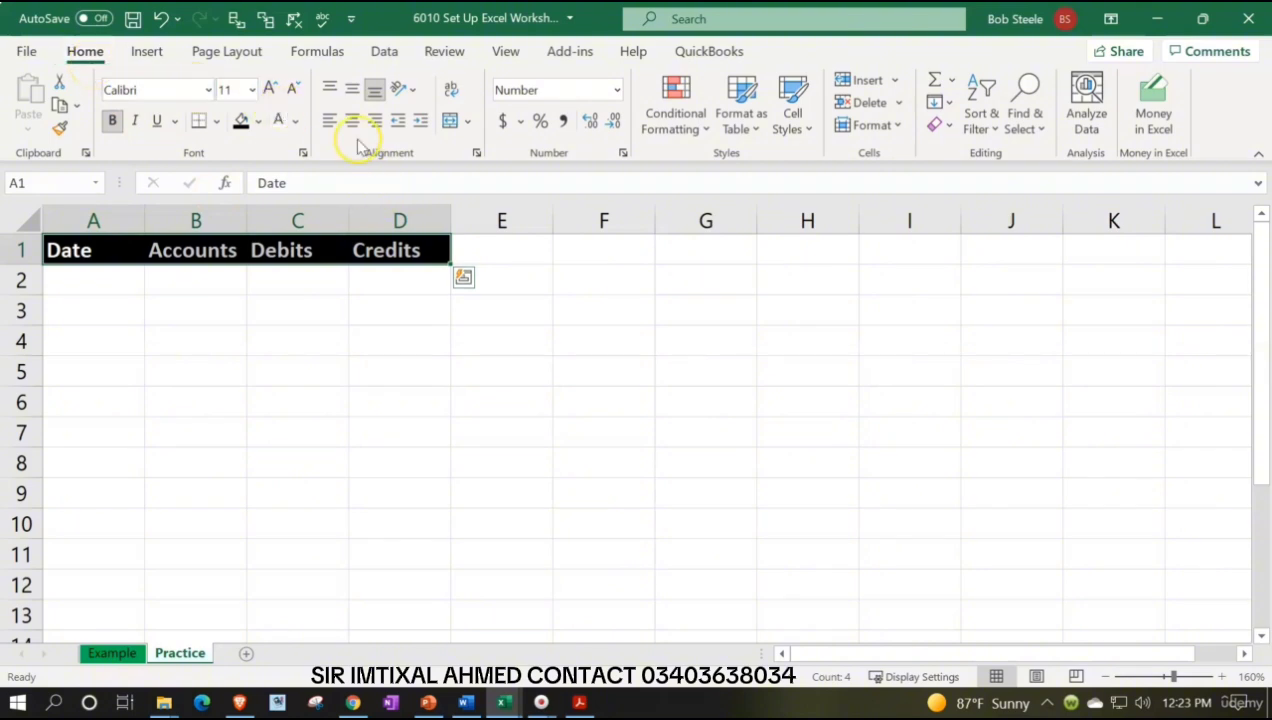
left_click(321, 349)
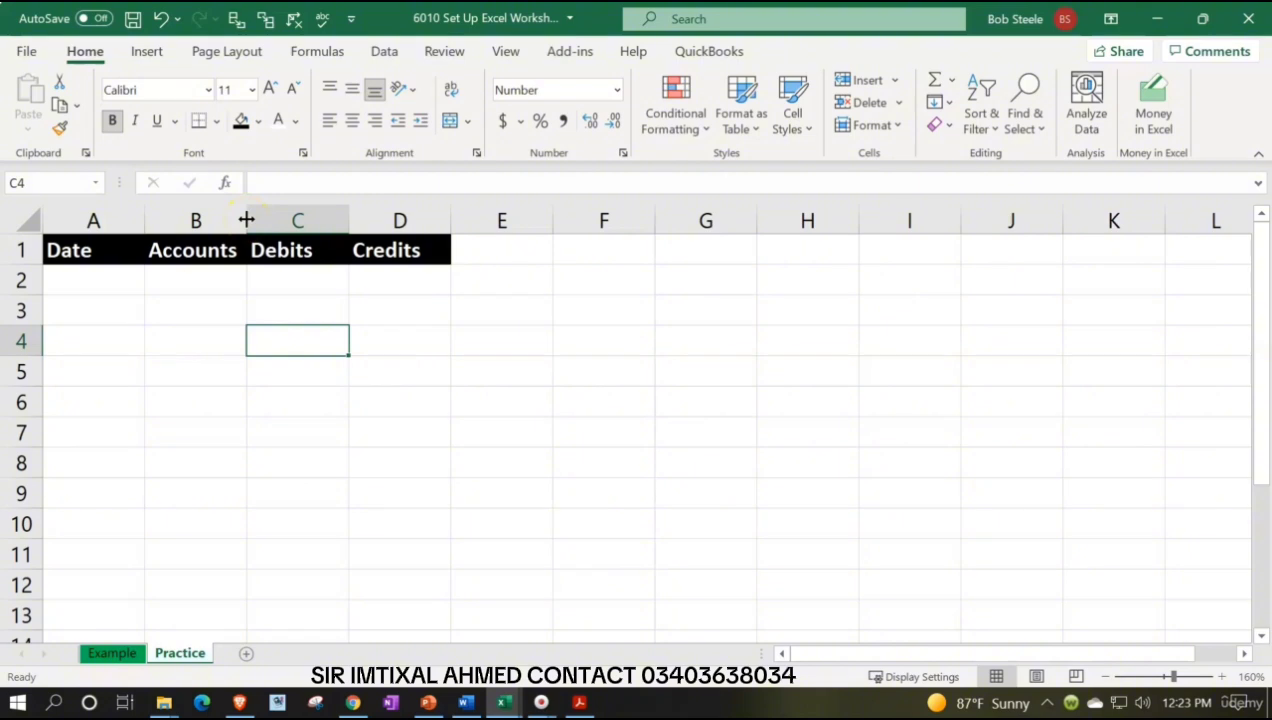
left_click_drag(246, 219, 355, 215)
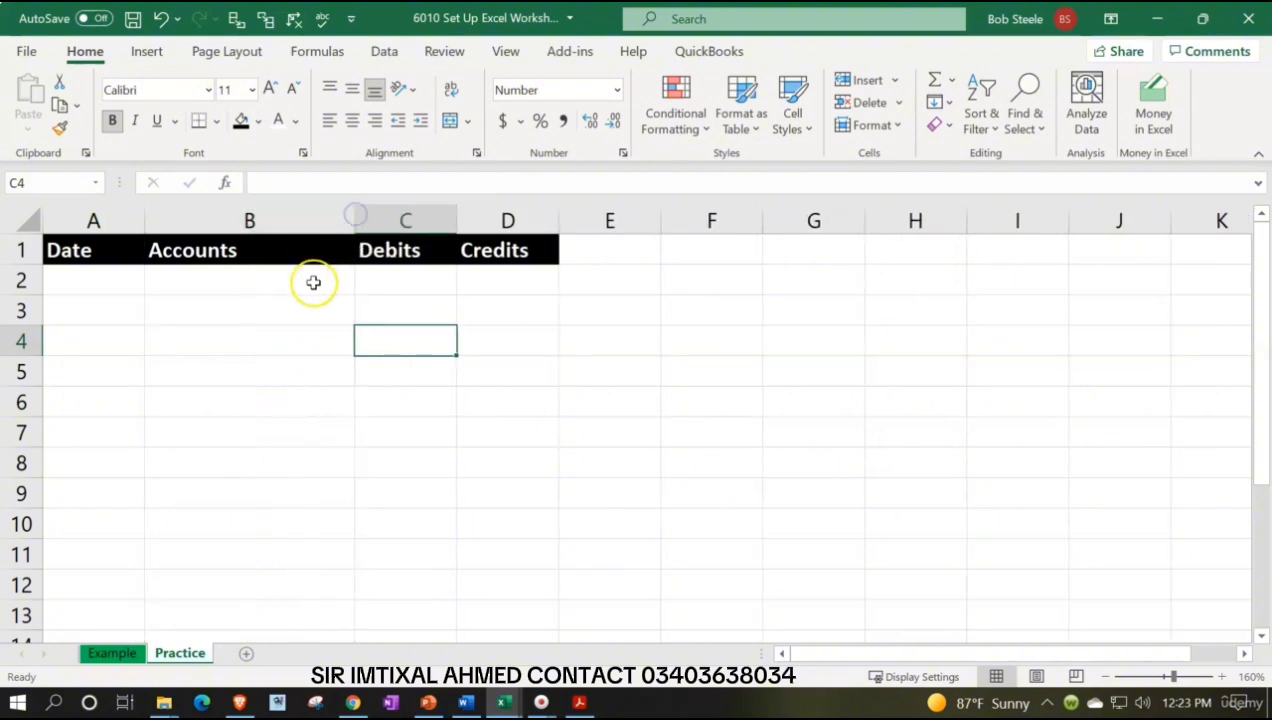
left_click(230, 250)
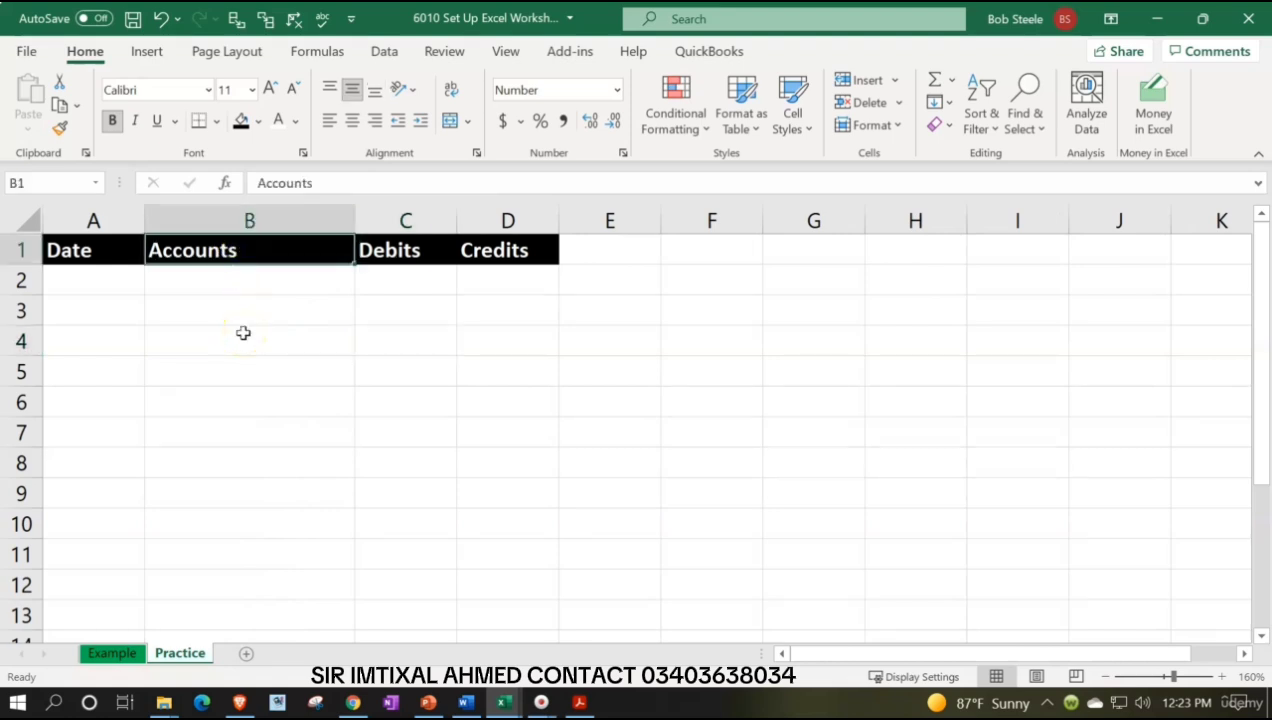
Center the header labels in A1:D1
left_click_drag(122, 256, 494, 247)
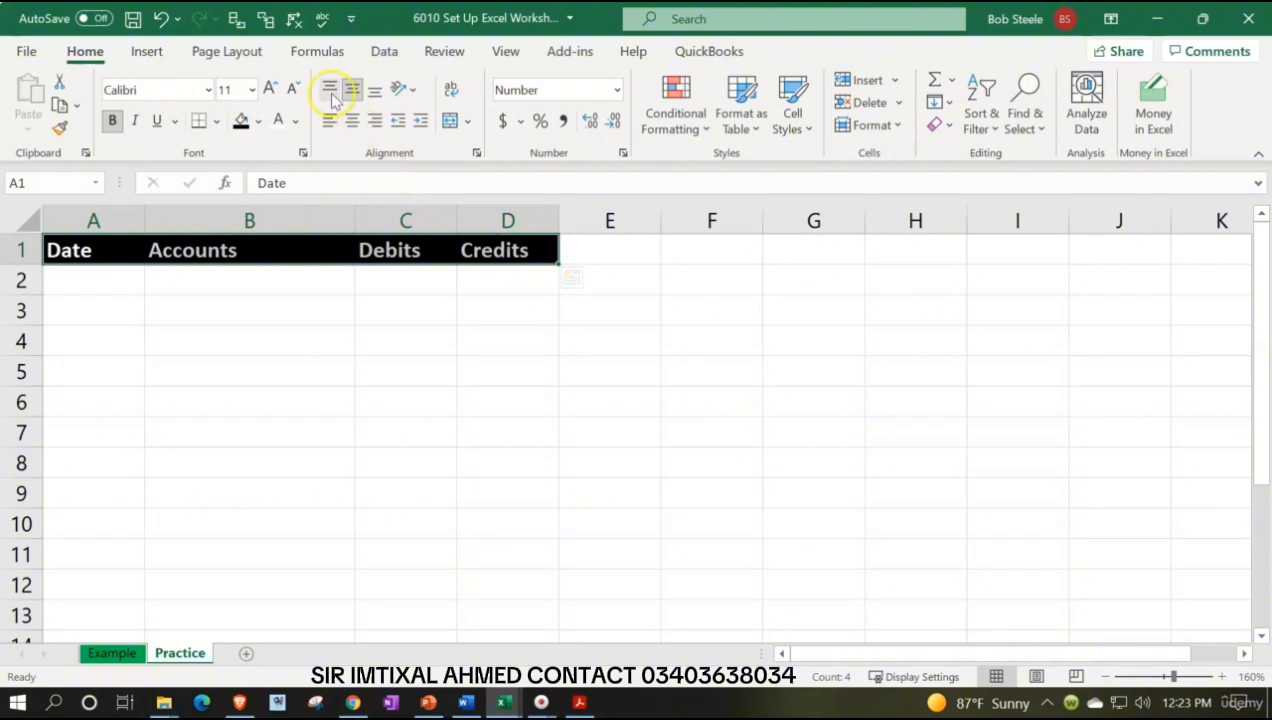
left_click(358, 124)
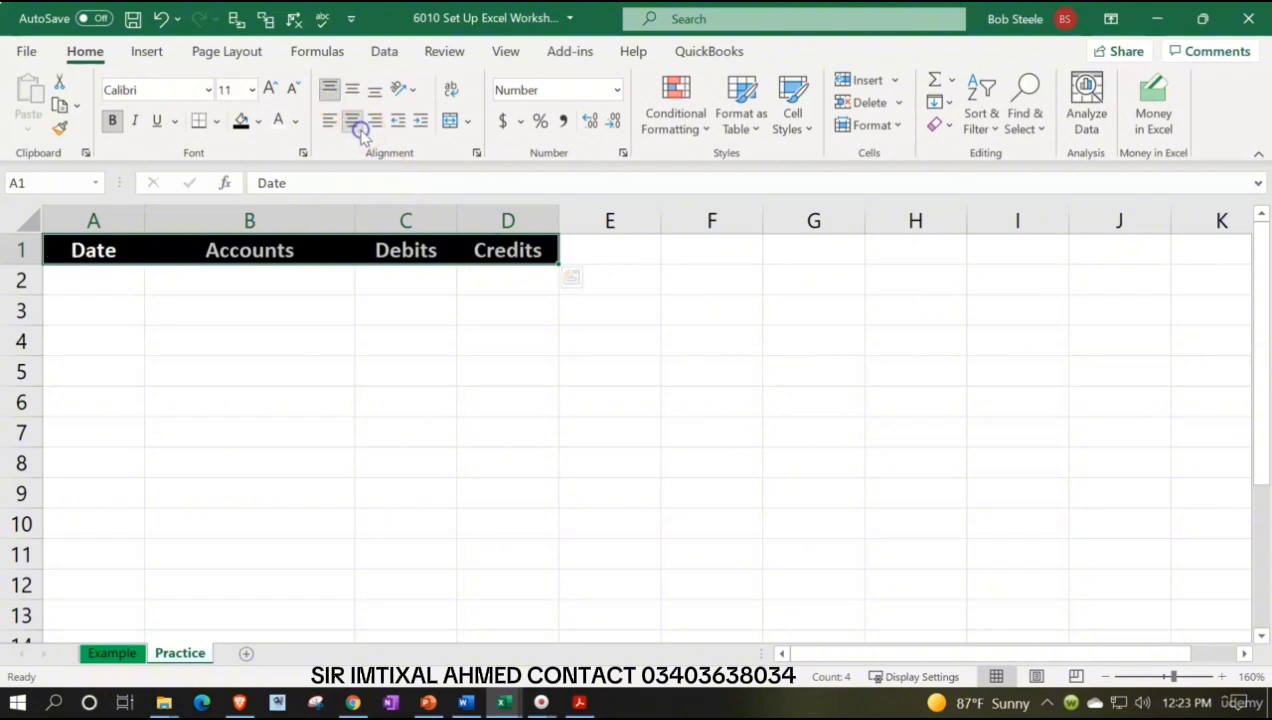
left_click(270, 341)
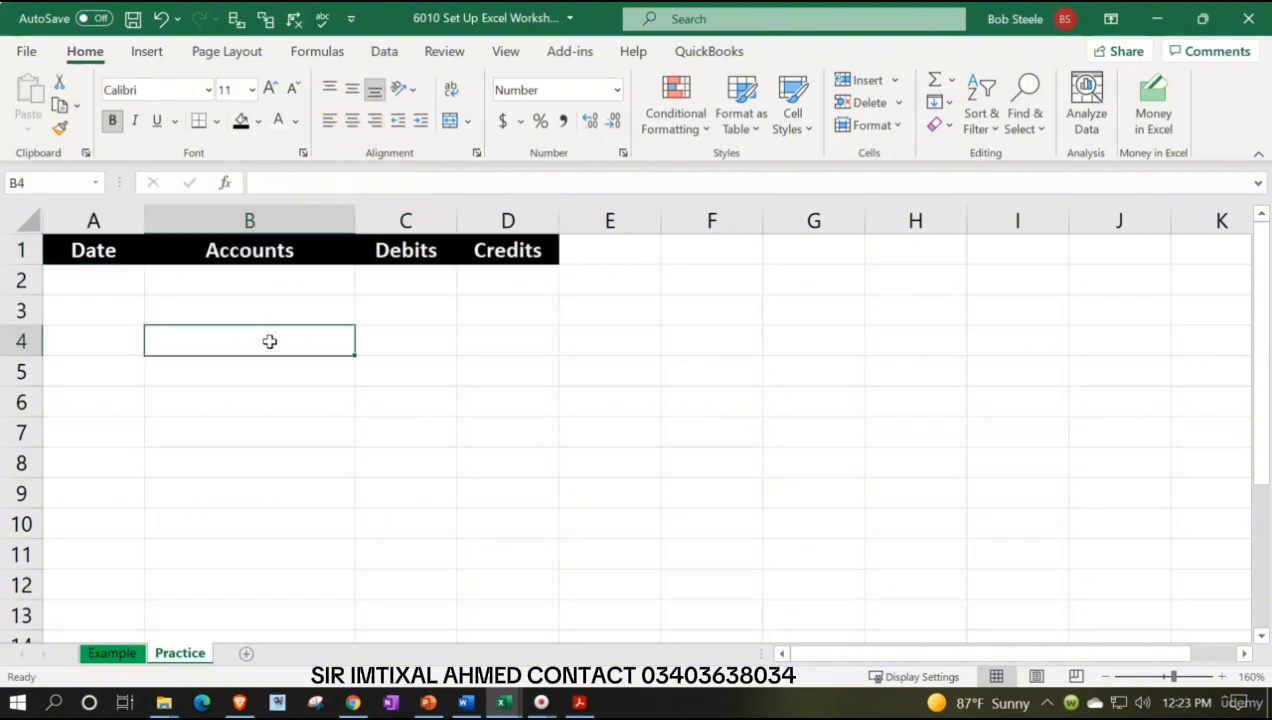
Format cell A2 as Short Date and enter the date 1/1
left_click(102, 284)
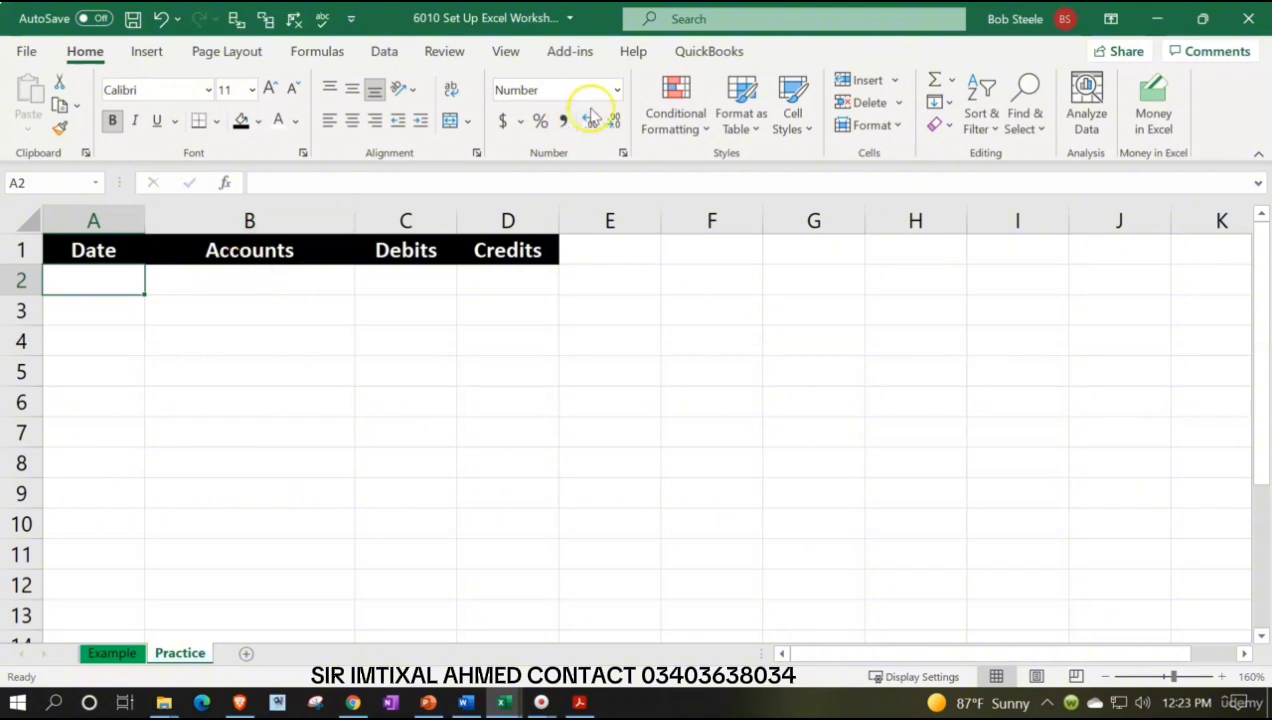
left_click(617, 90)
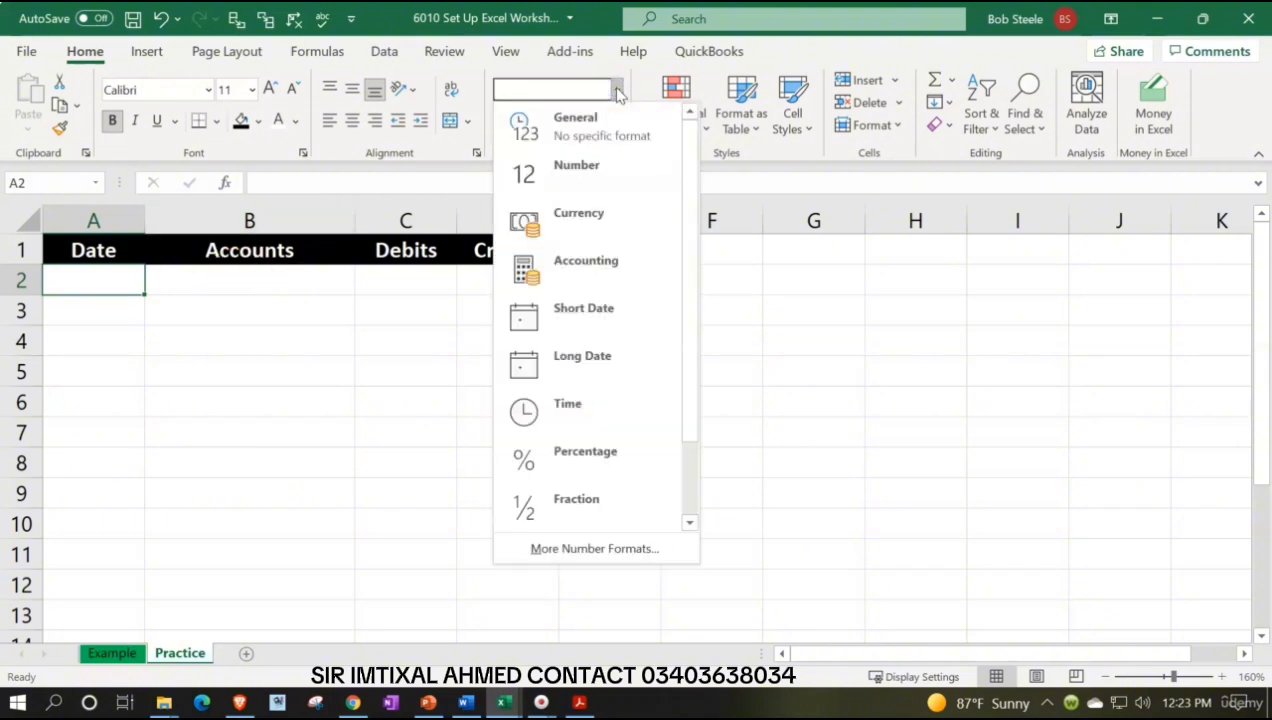
left_click(612, 316)
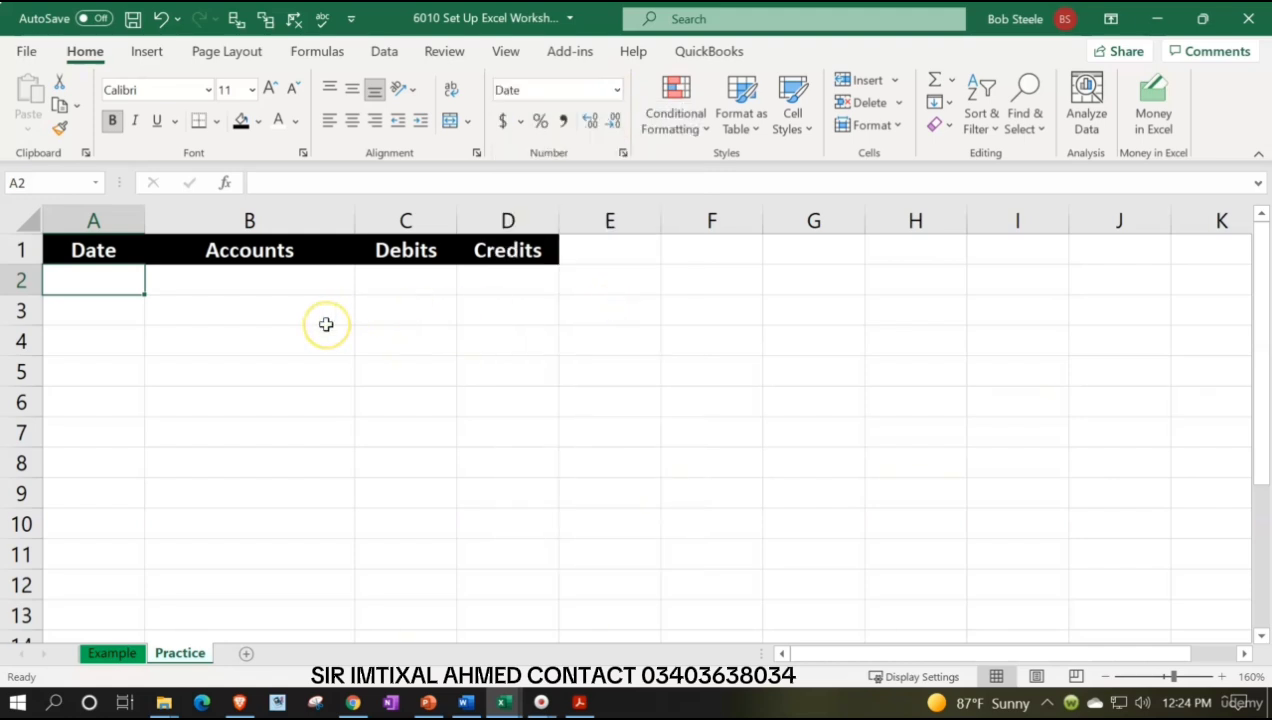
type("1/1")
key("Return")
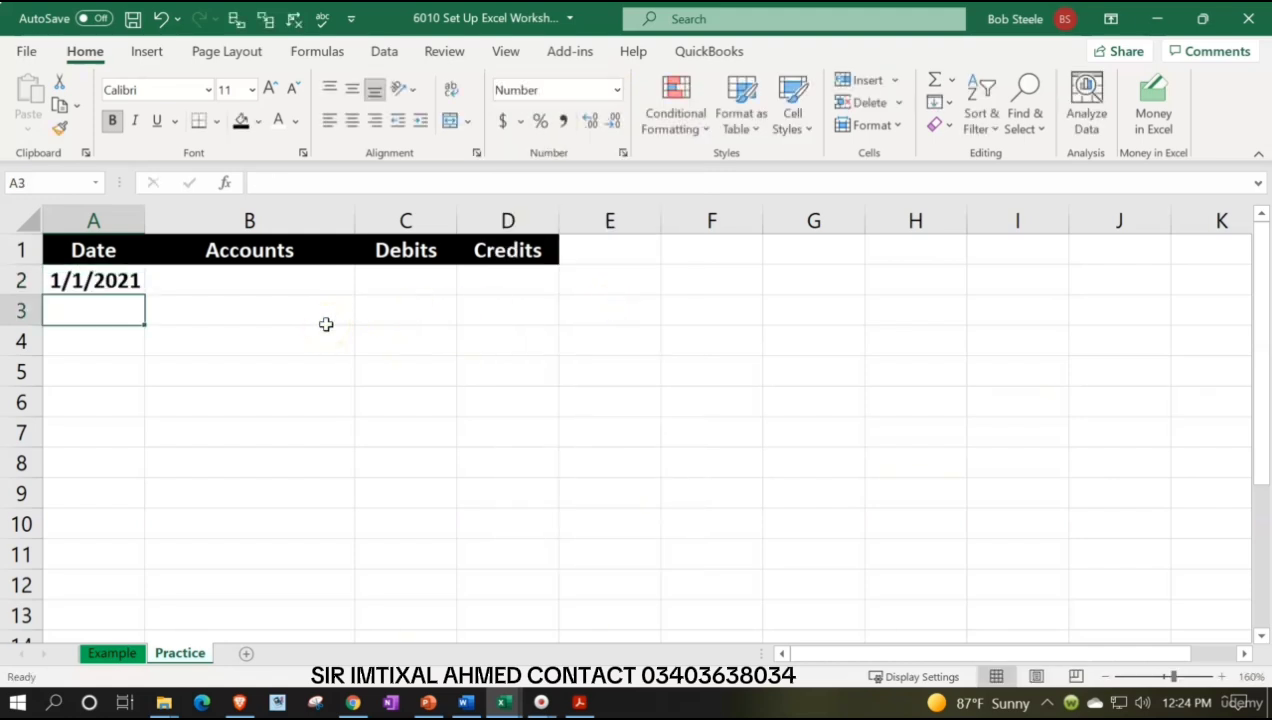
key("Up")
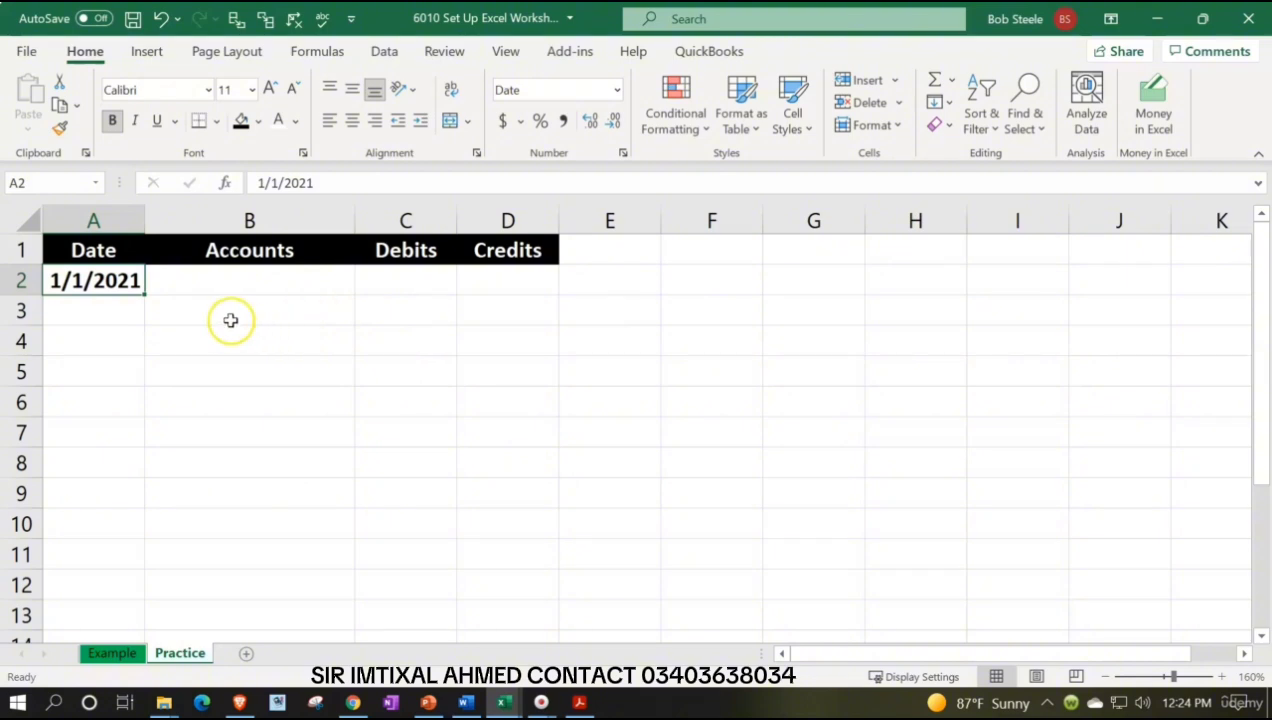
Format cell A2 with the custom m/d date format so it shows 1/1
right_click(106, 281)
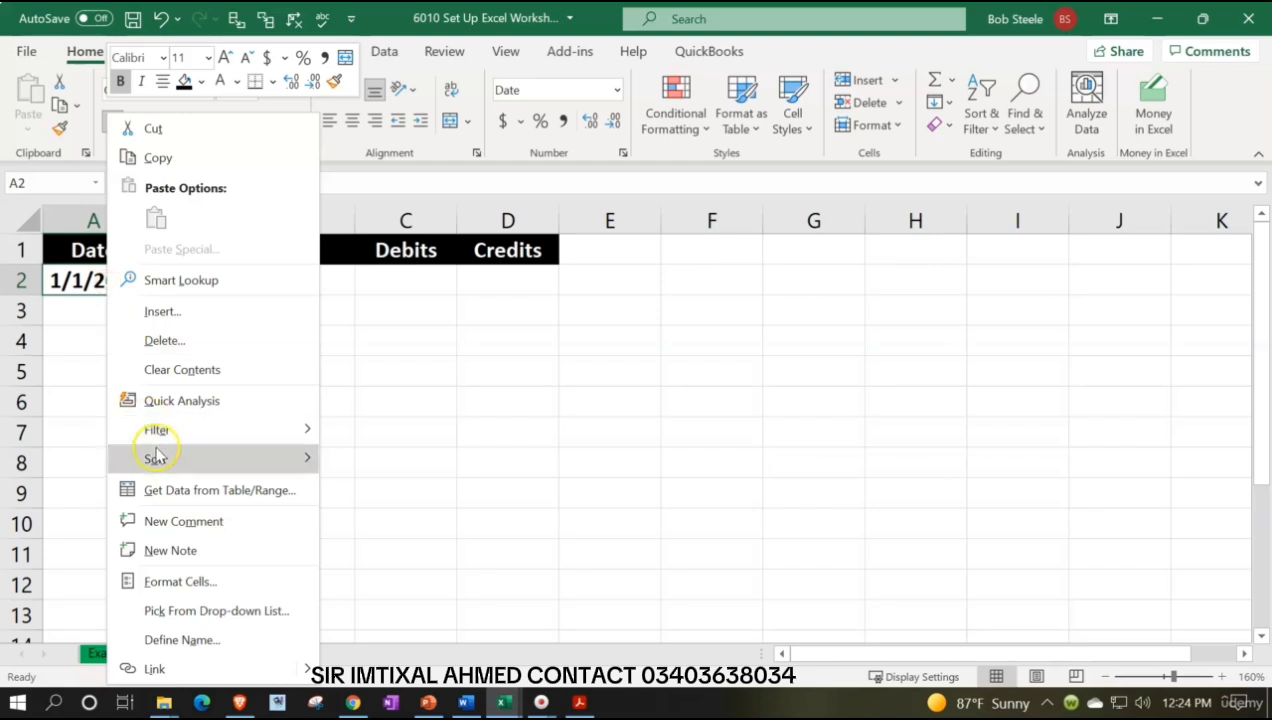
mouse_move(156, 458)
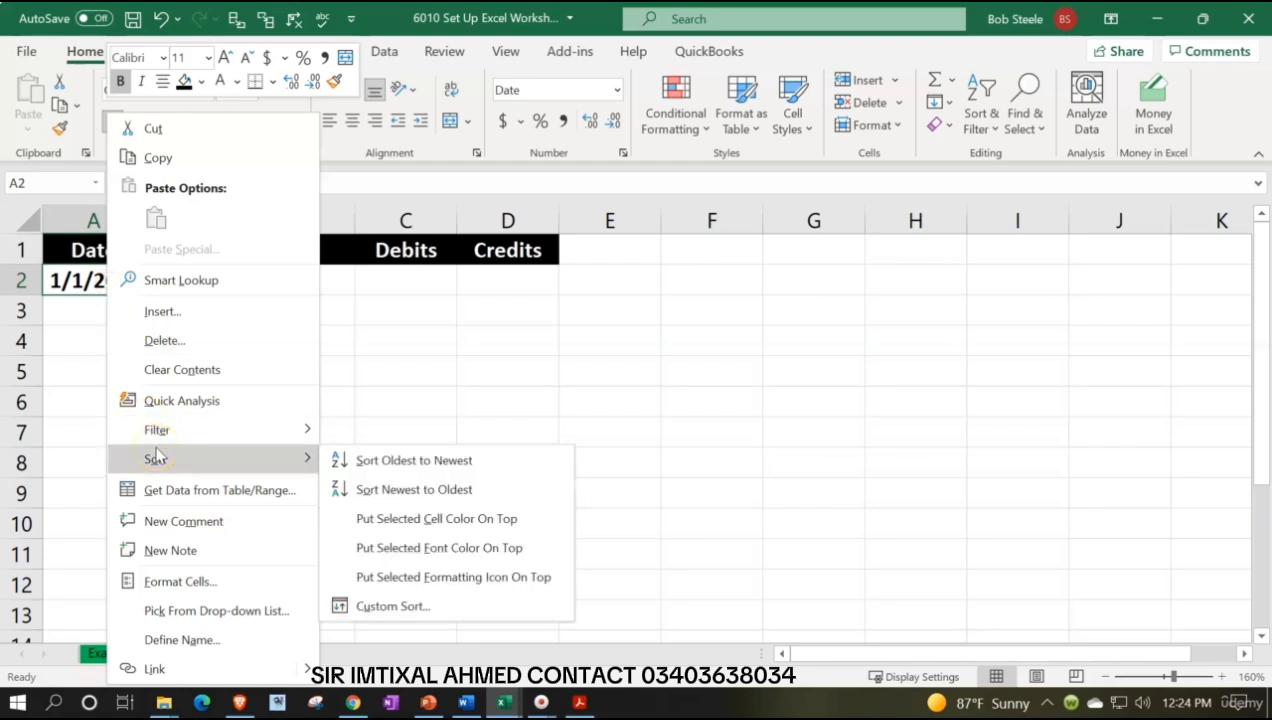
left_click(188, 582)
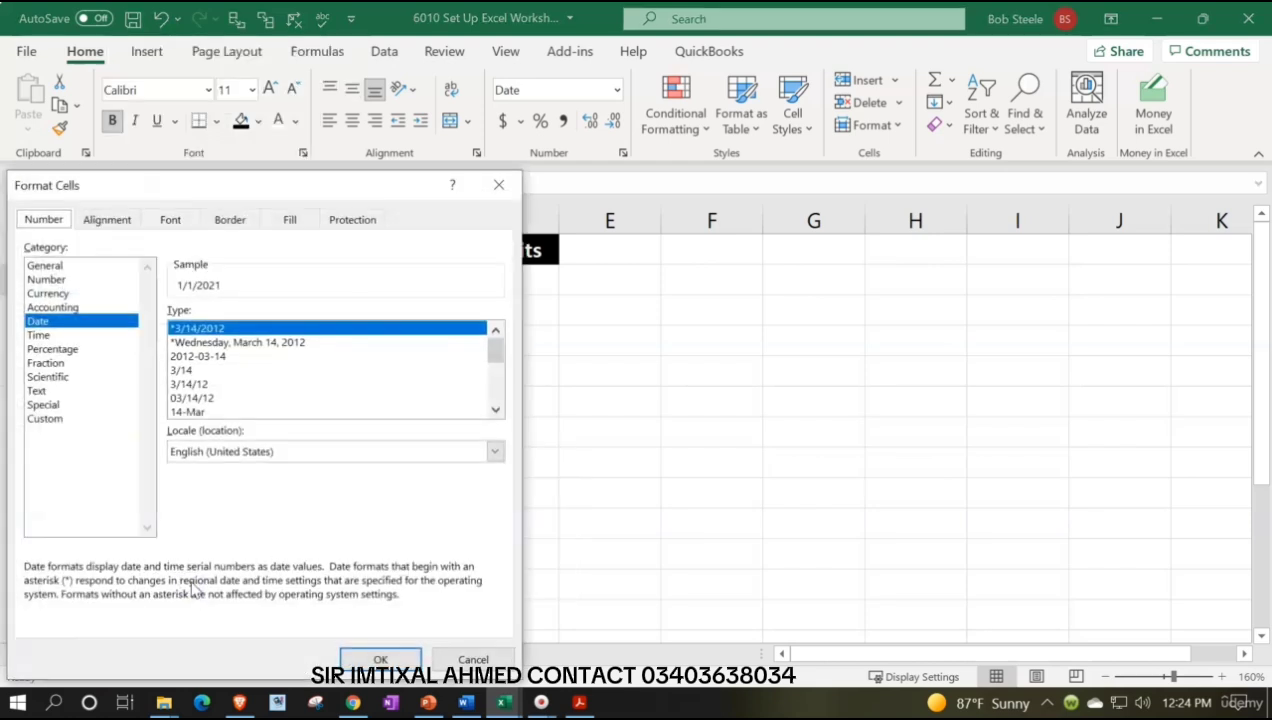
left_click_drag(254, 189, 577, 176)
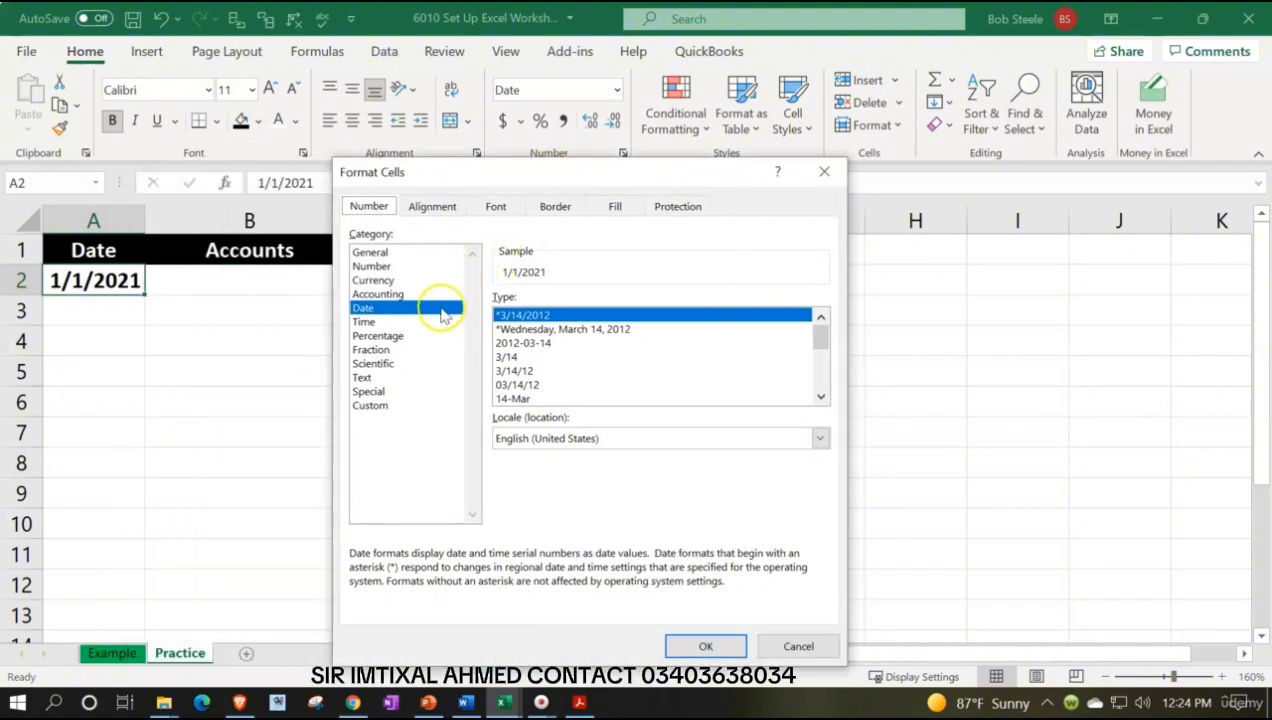
left_click(506, 357)
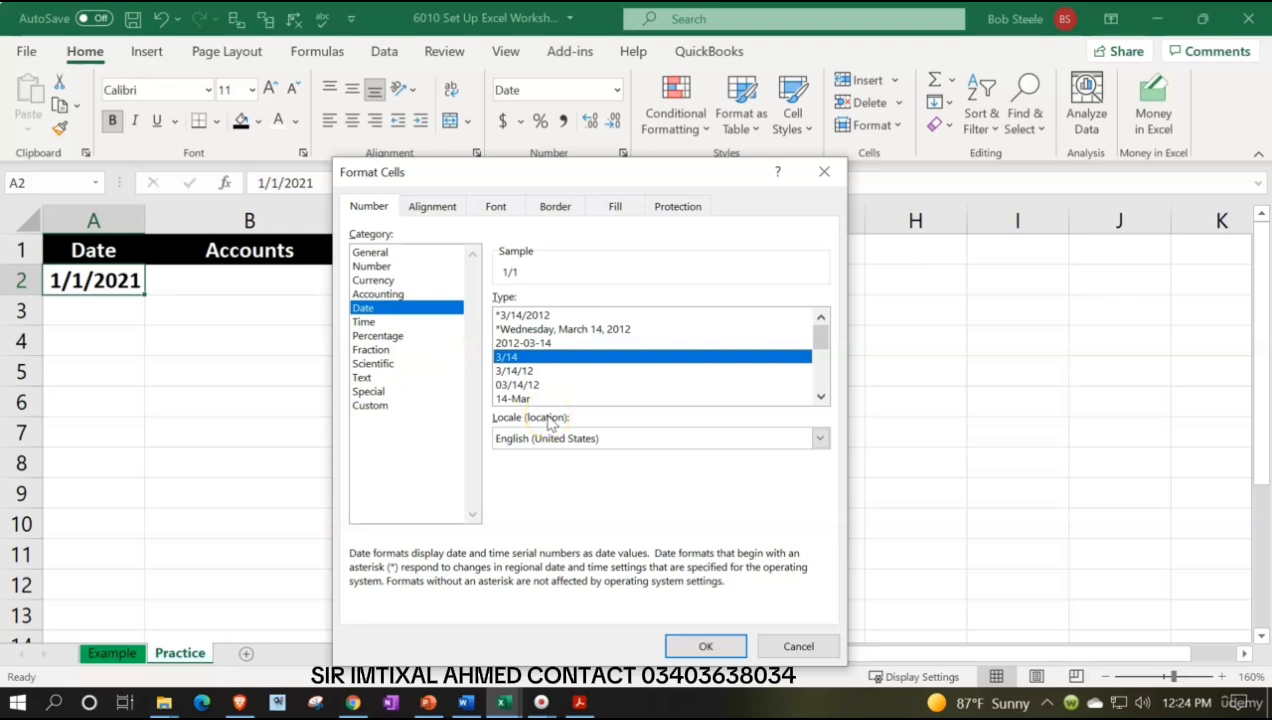
left_click(524, 372)
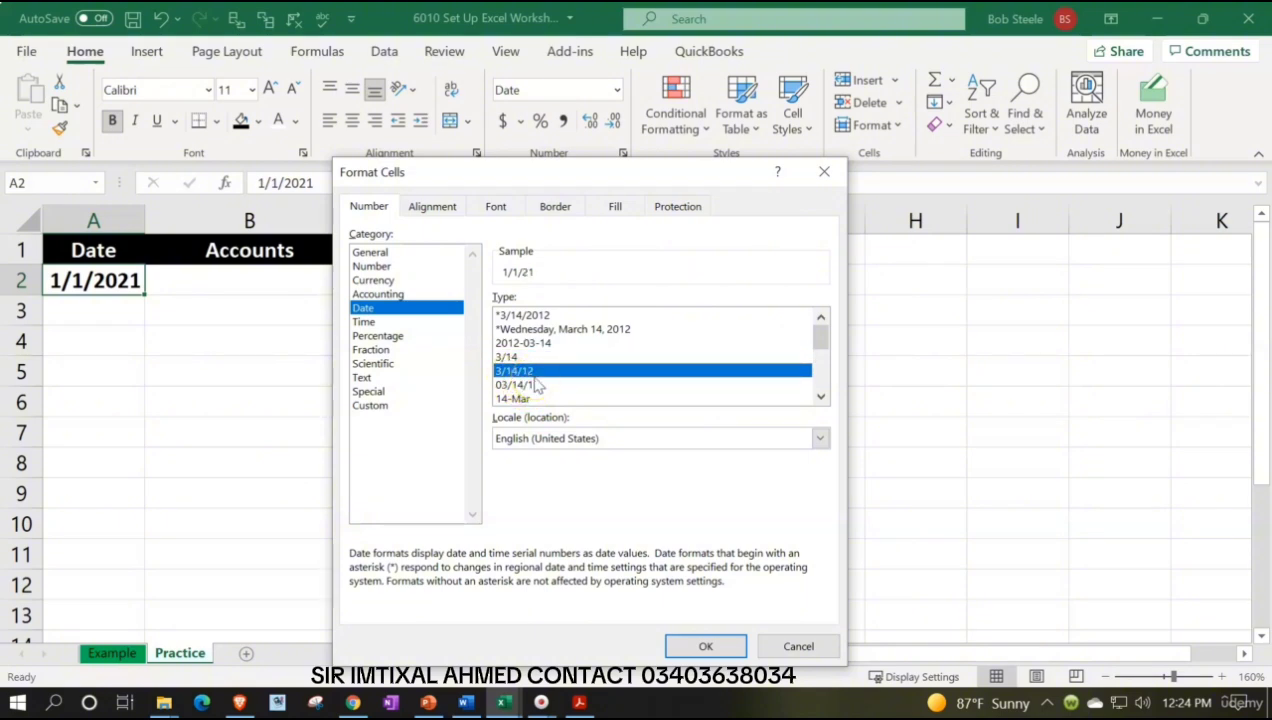
left_click(366, 408)
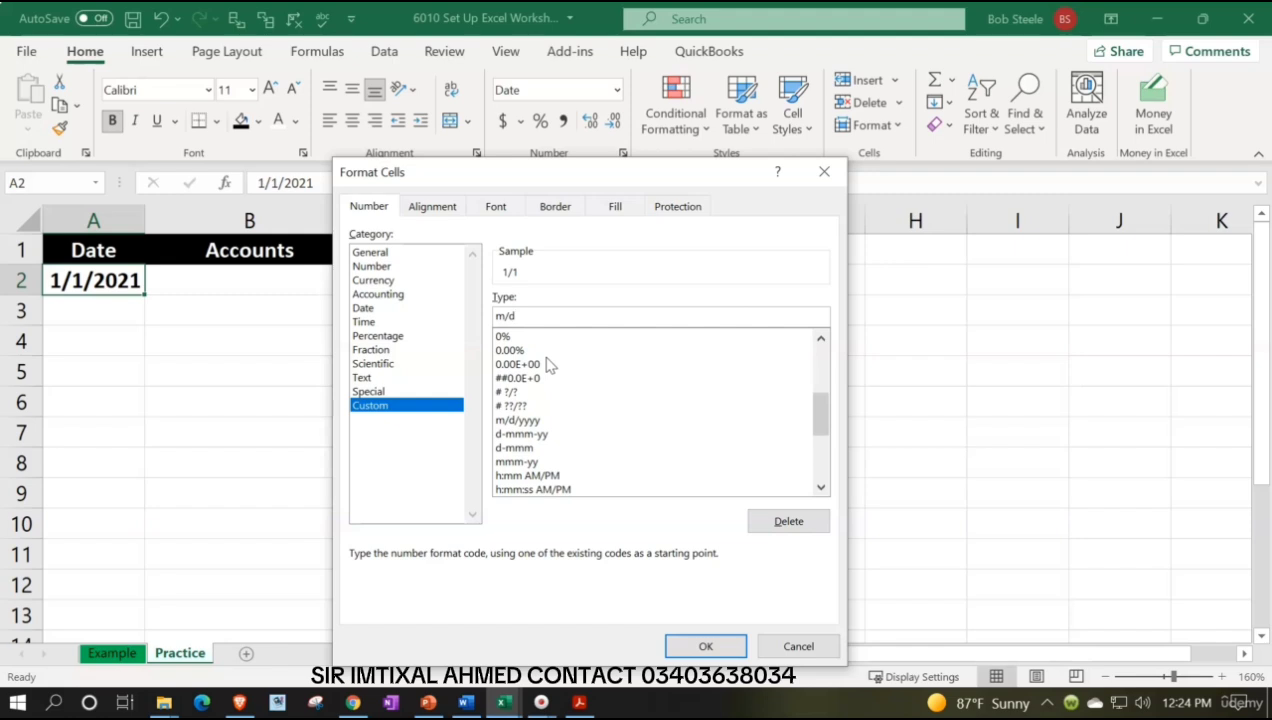
left_click(710, 647)
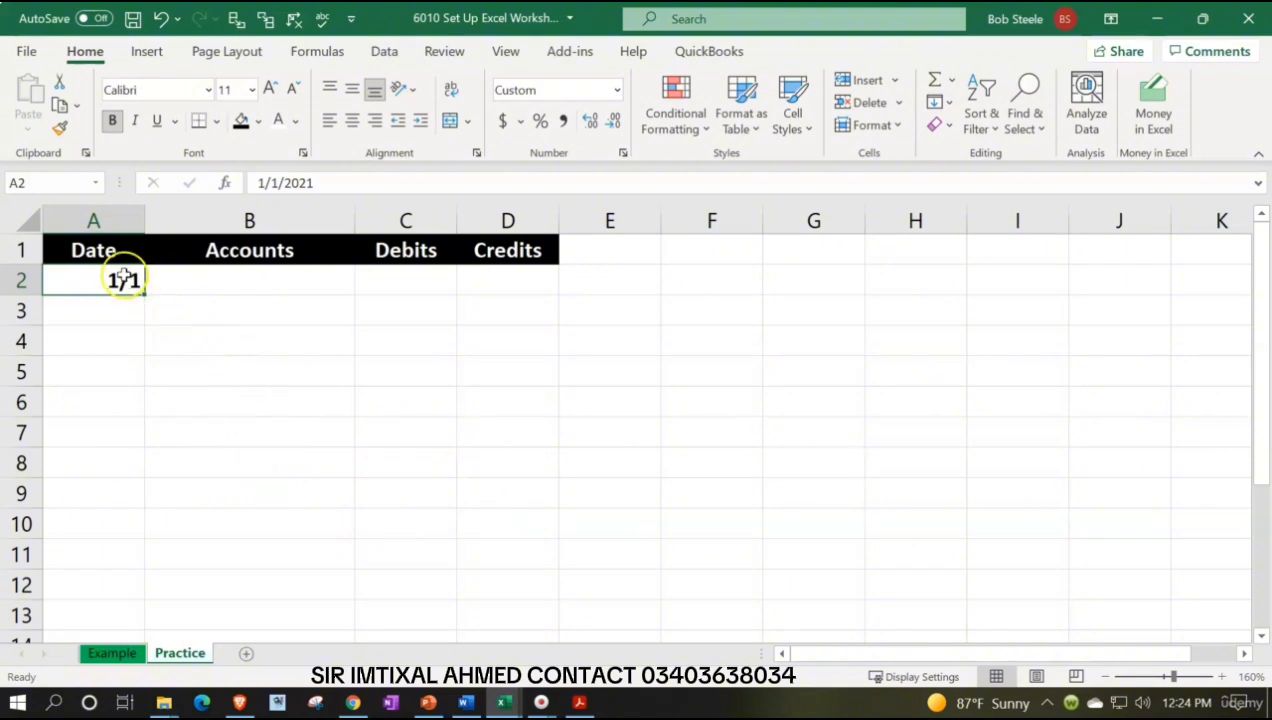
Copy A2's formatting down column A to row 14 and fill those cells with a light blue color
left_click(59, 127)
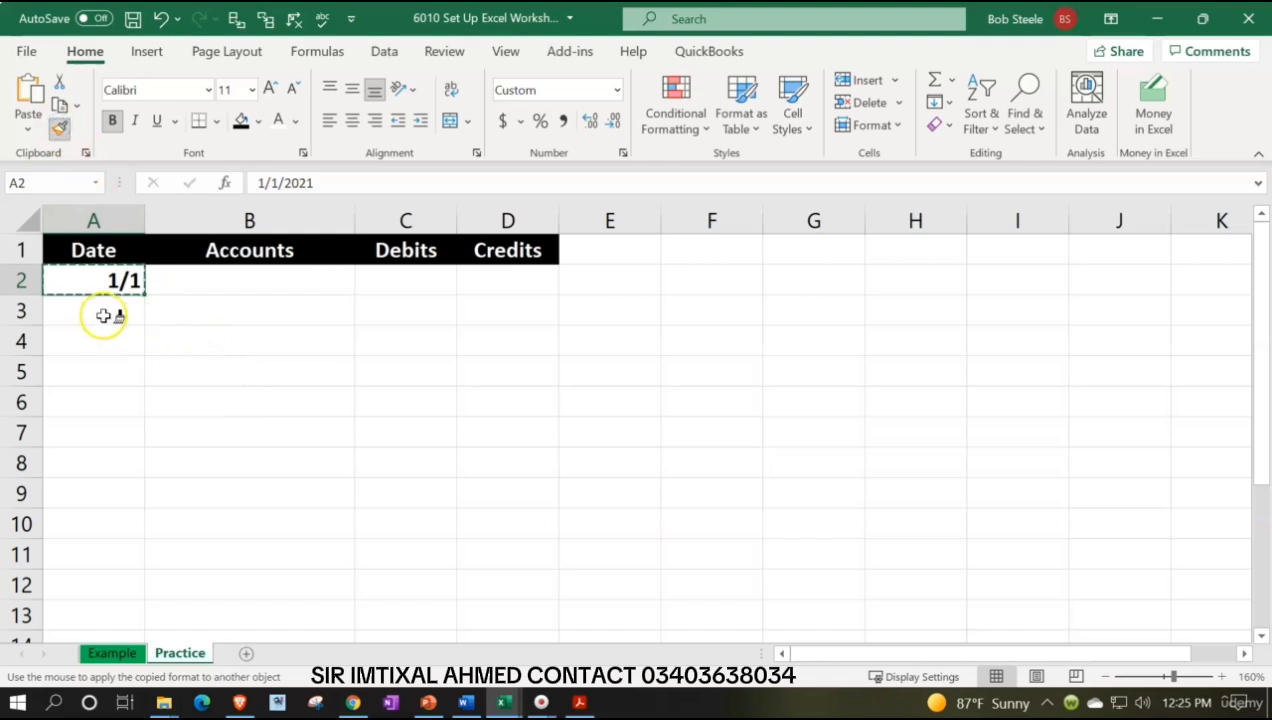
mouse_move(105, 315)
left_mouse_down()
mouse_move(92, 469)
mouse_move(105, 621)
left_mouse_up()
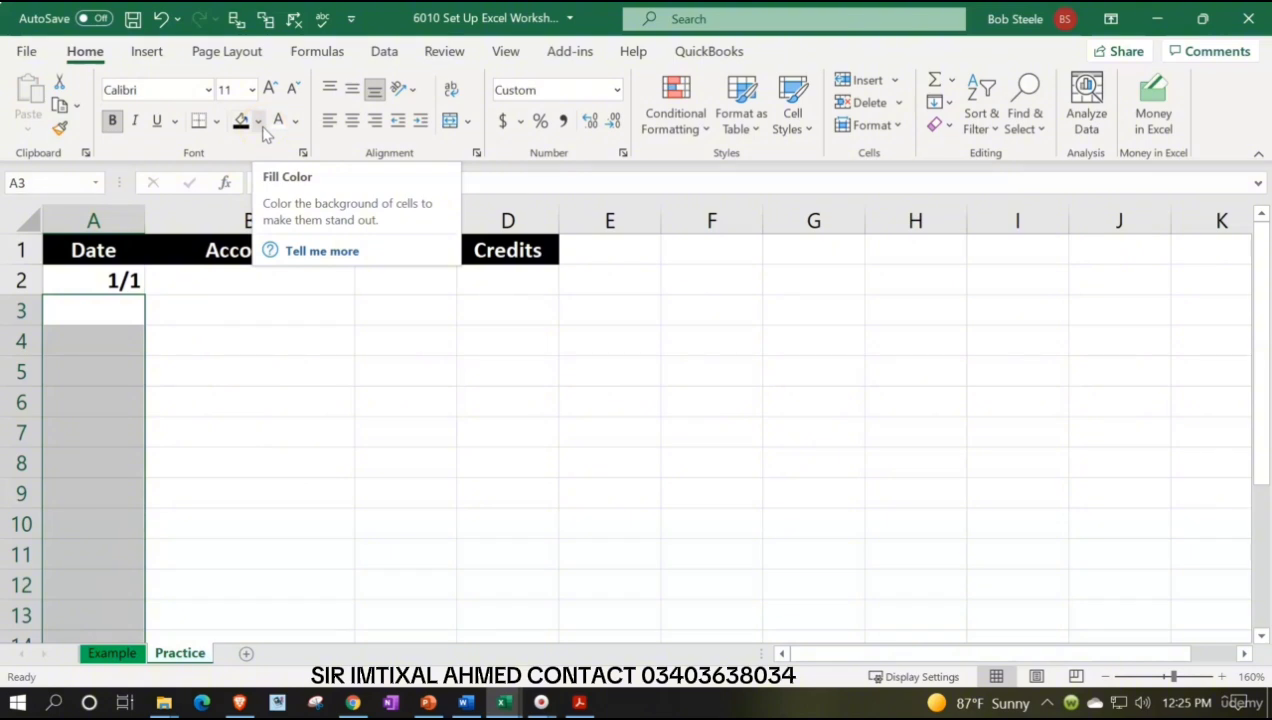
left_click(259, 121)
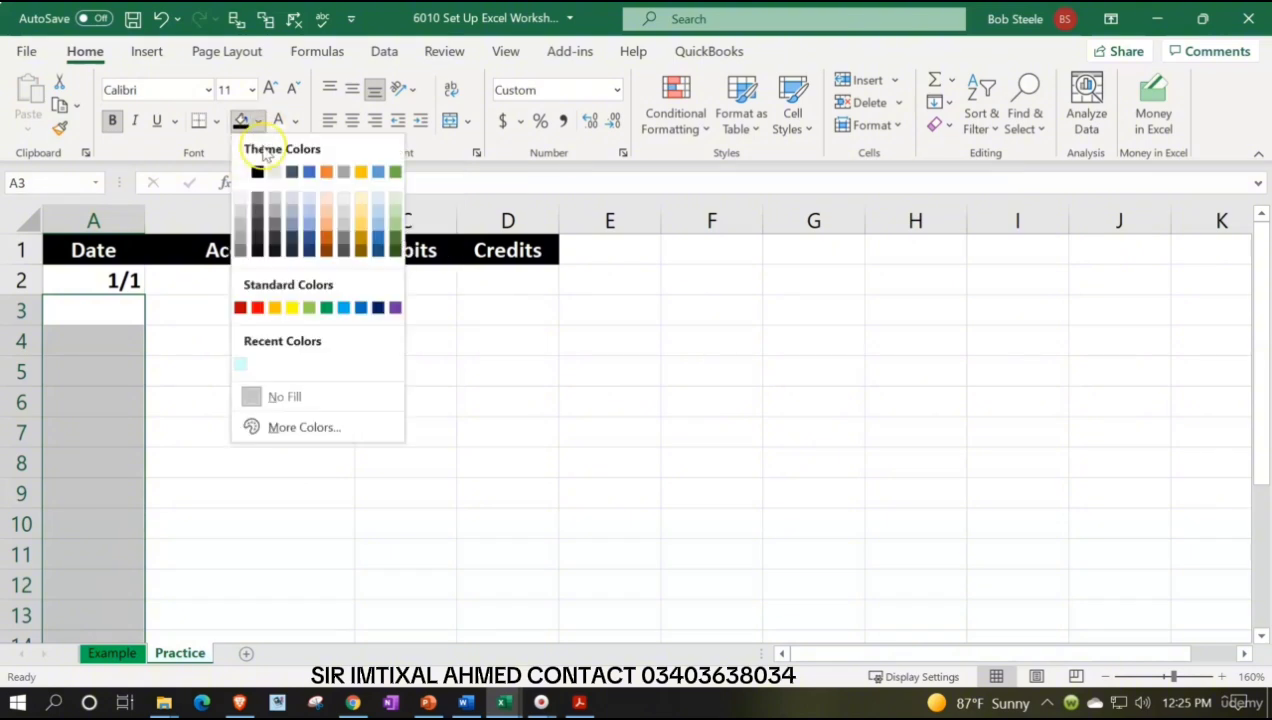
left_click(243, 364)
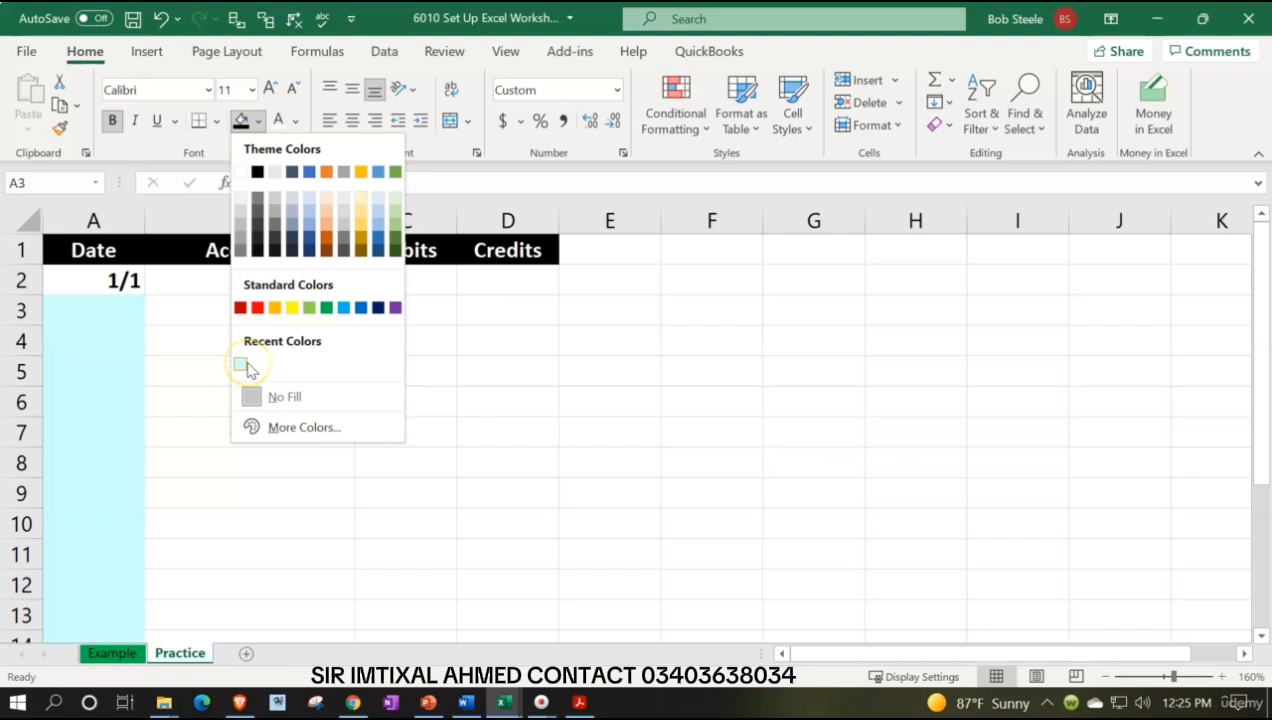
left_click(285, 428)
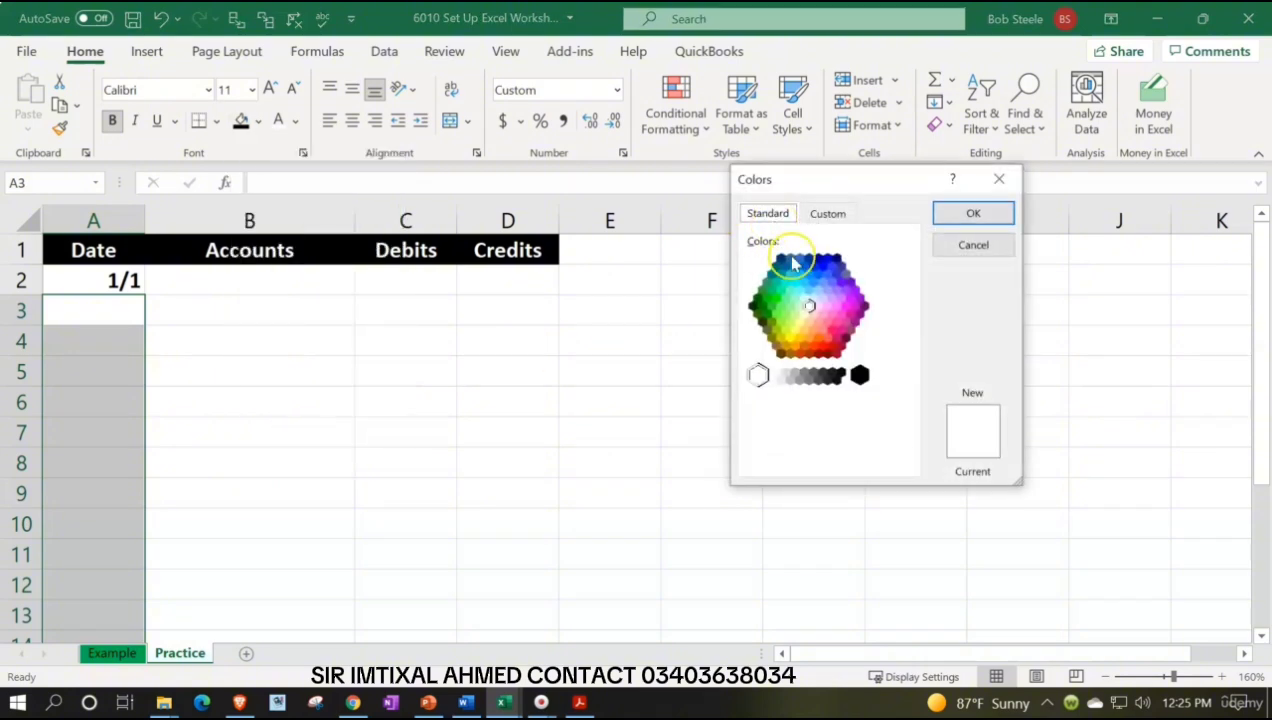
left_click(808, 307)
left_click(805, 302)
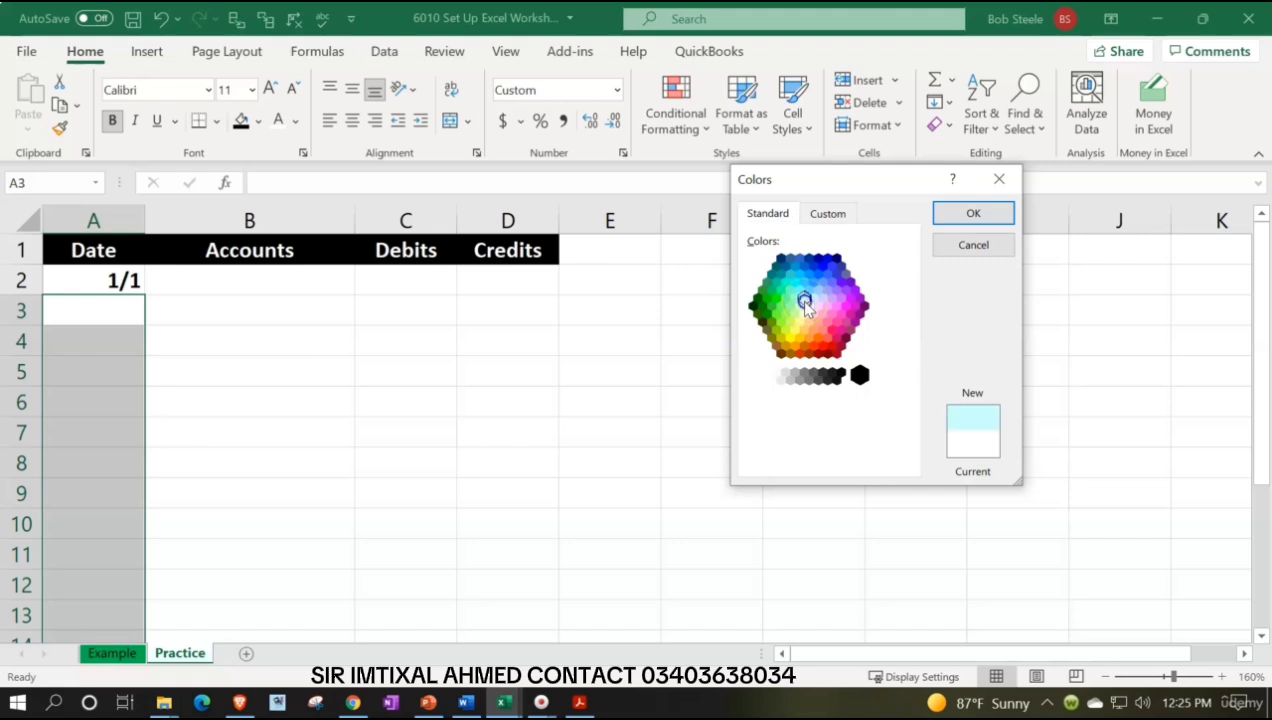
left_click(946, 218)
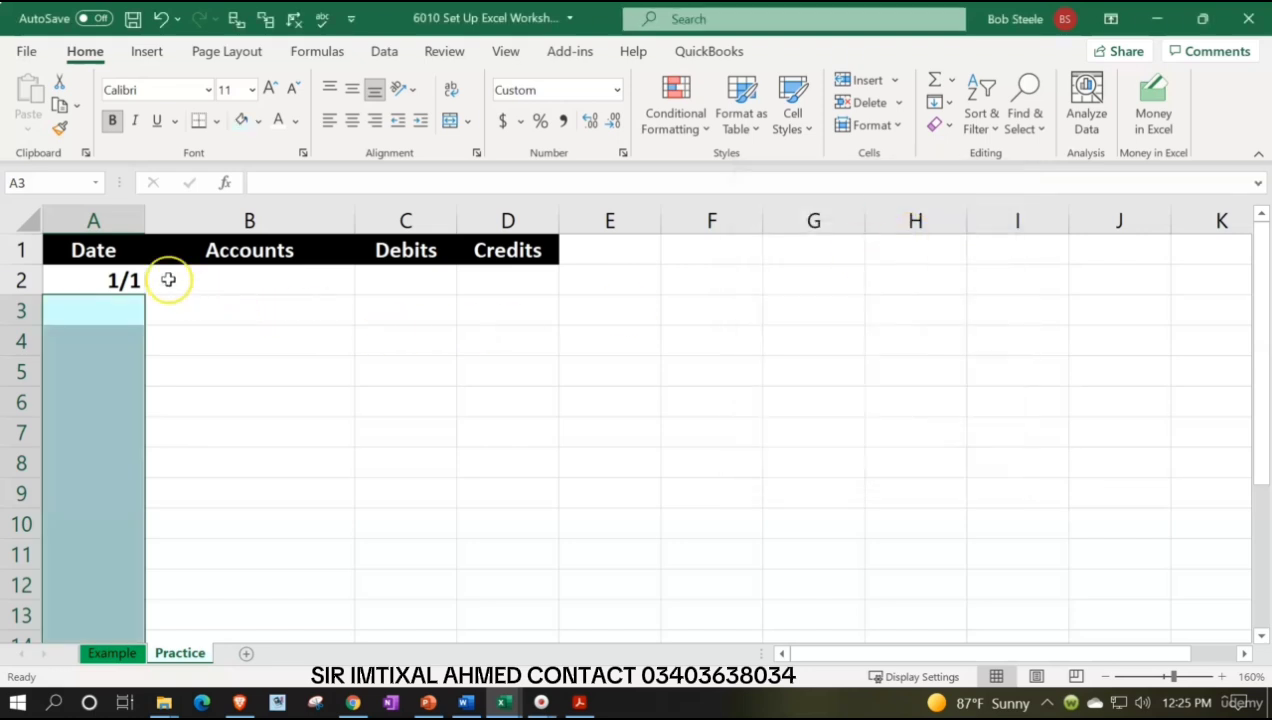
Give A2:A14 all borders and the same light blue fill
left_click_drag(107, 285, 118, 595)
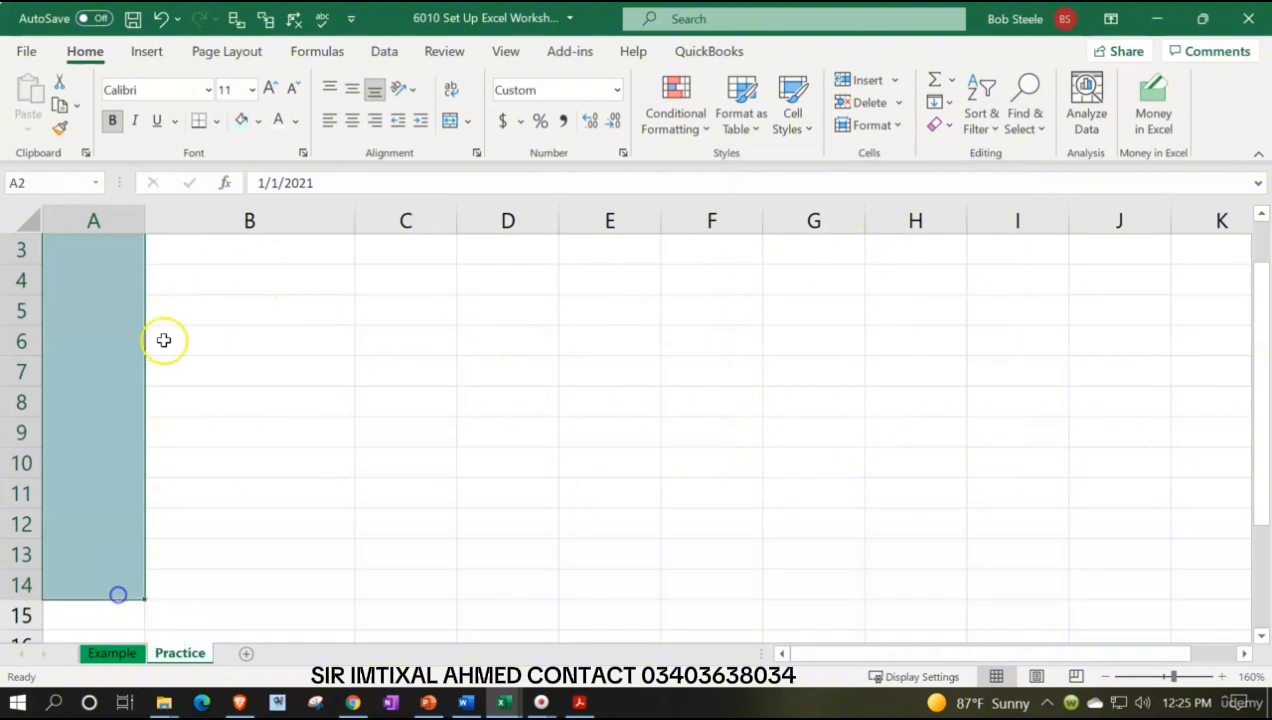
left_click(215, 124)
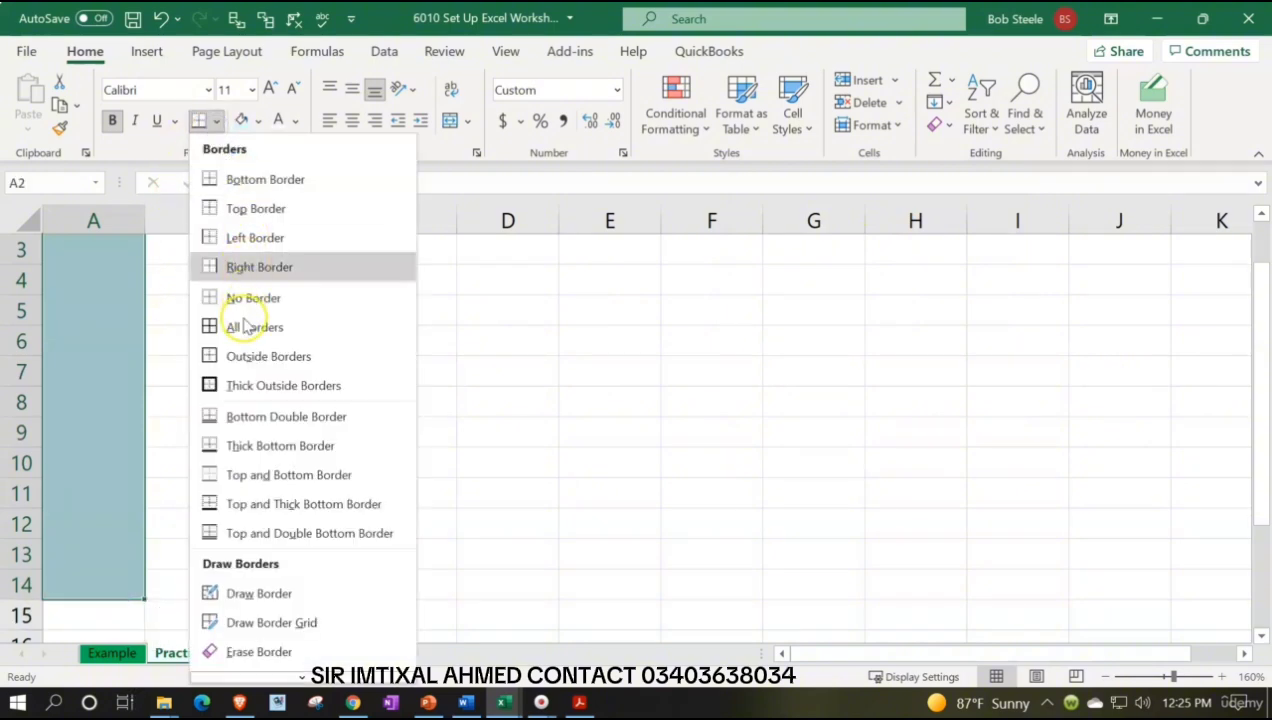
left_click(243, 323)
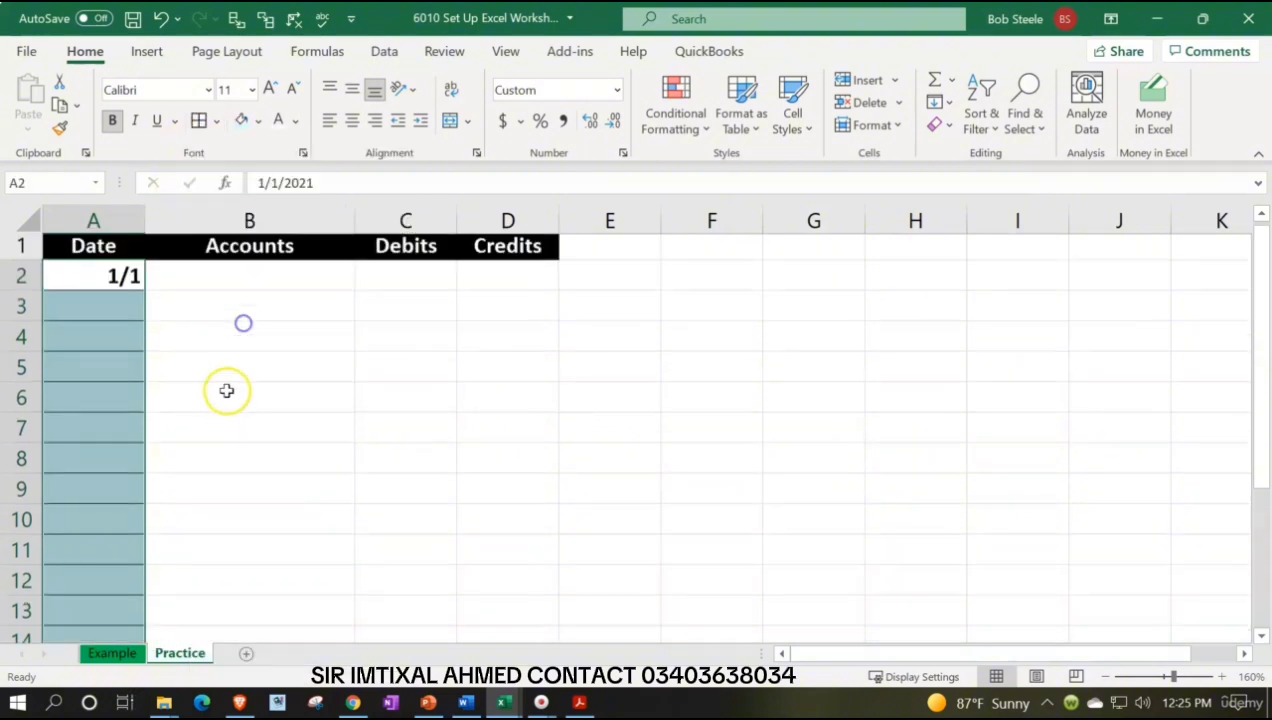
left_click(237, 120)
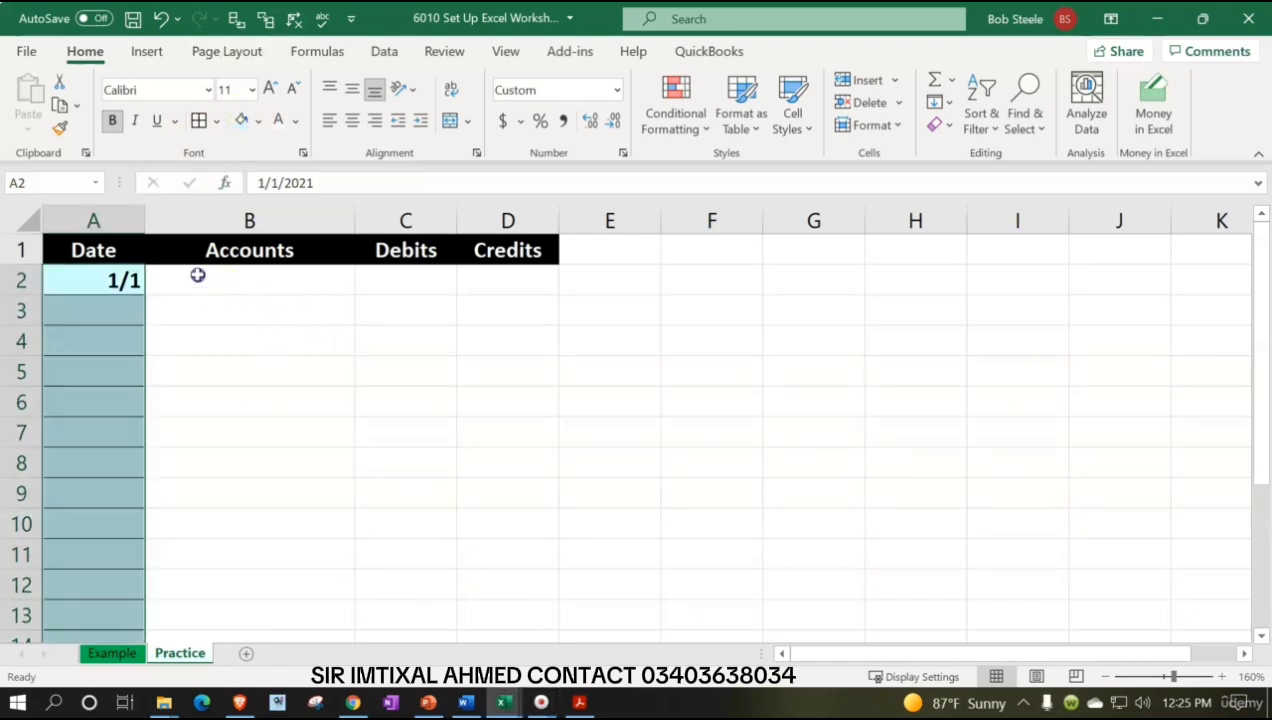
Apply all borders and the light blue fill to the journal area B2:D14
left_click_drag(197, 274, 499, 593)
scroll(420, 575, "up", 1)
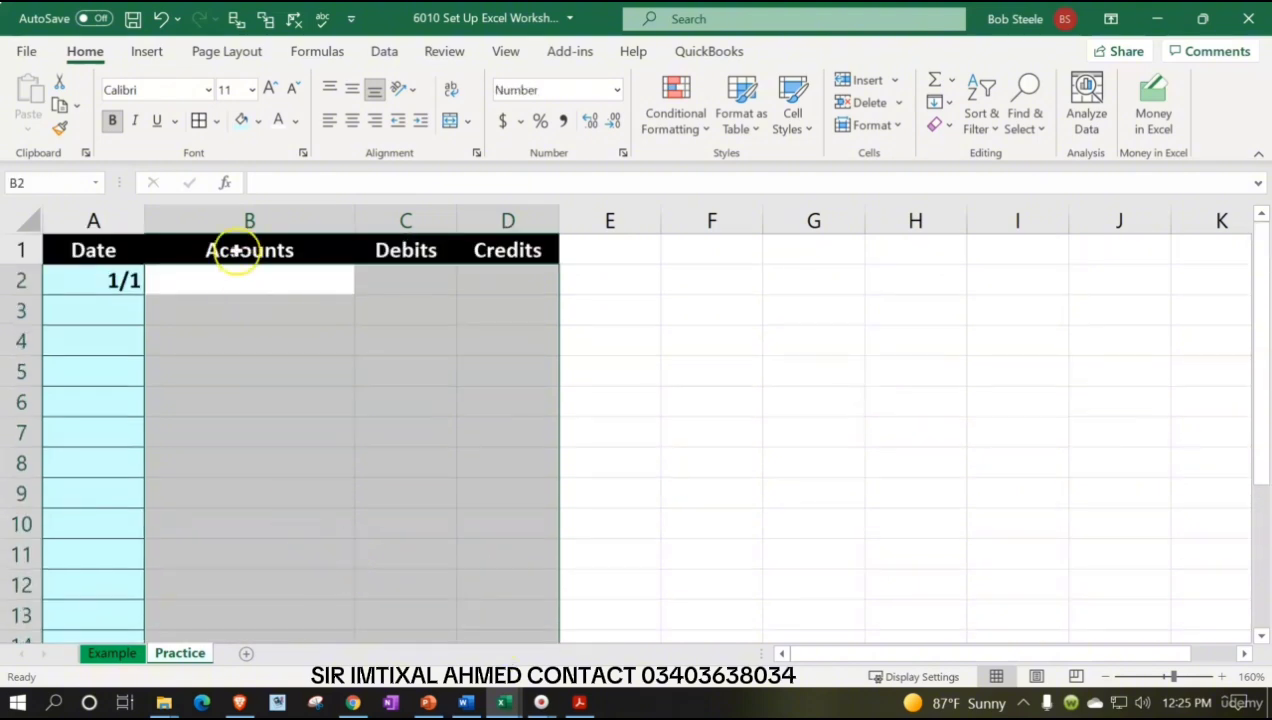
left_click(199, 121)
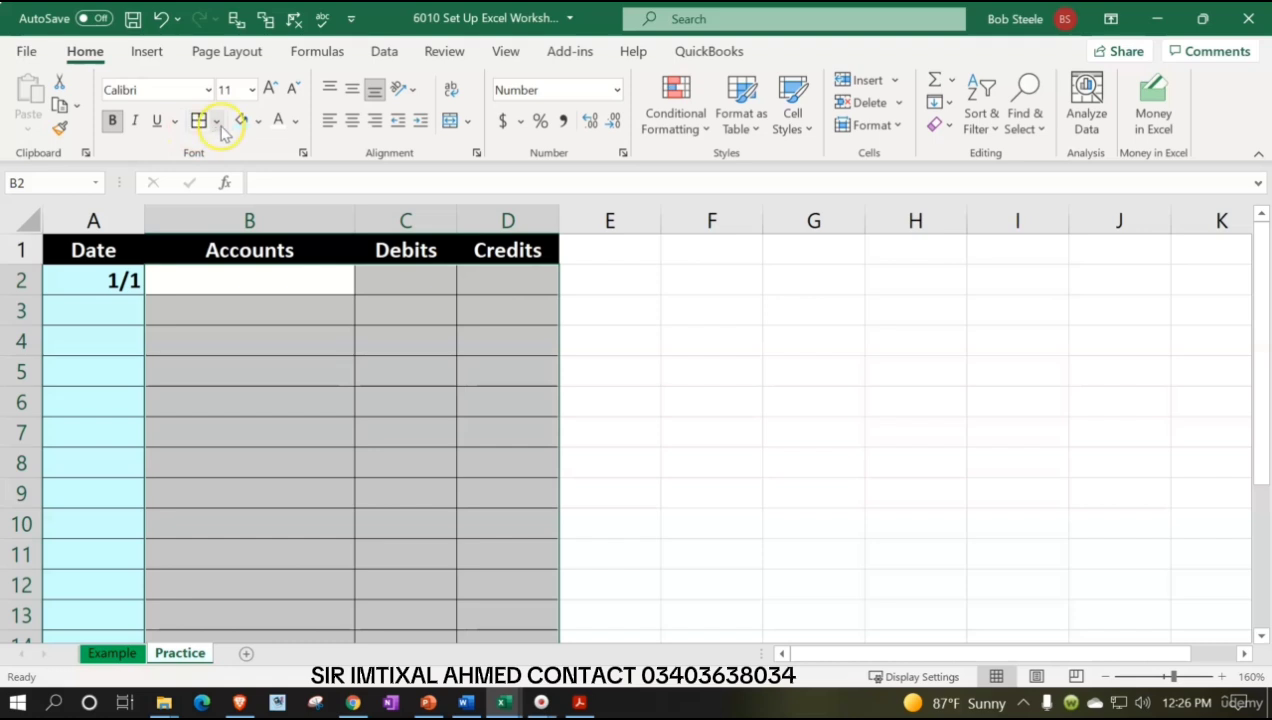
left_click(239, 121)
left_click(372, 440)
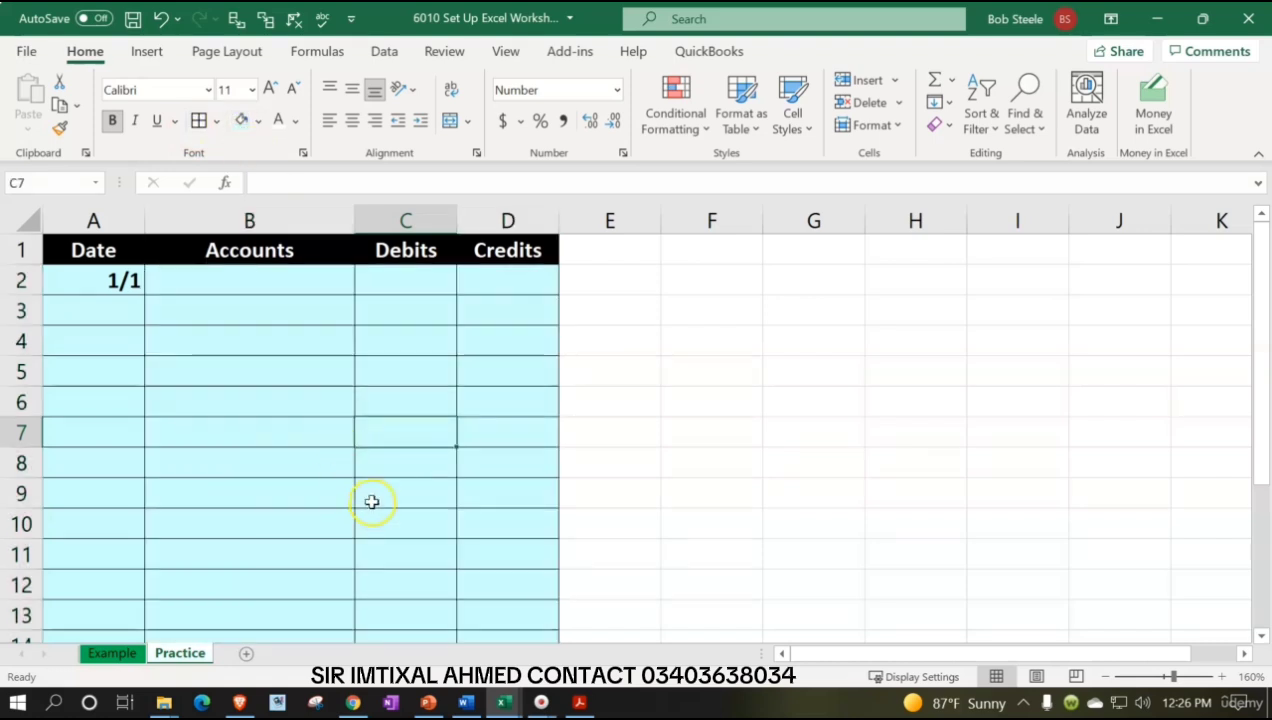
Switch to the Example sheet and examine its trial balance and ledger sections
left_click(112, 653)
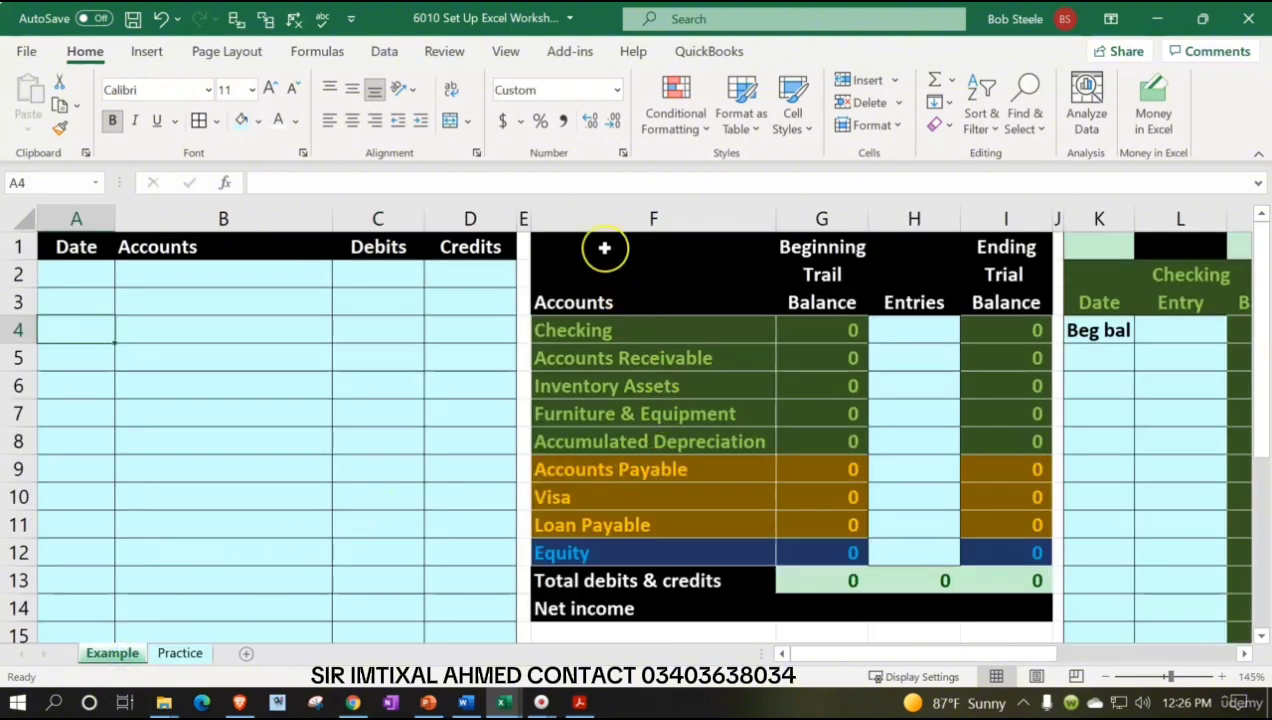
left_click_drag(602, 247, 995, 608)
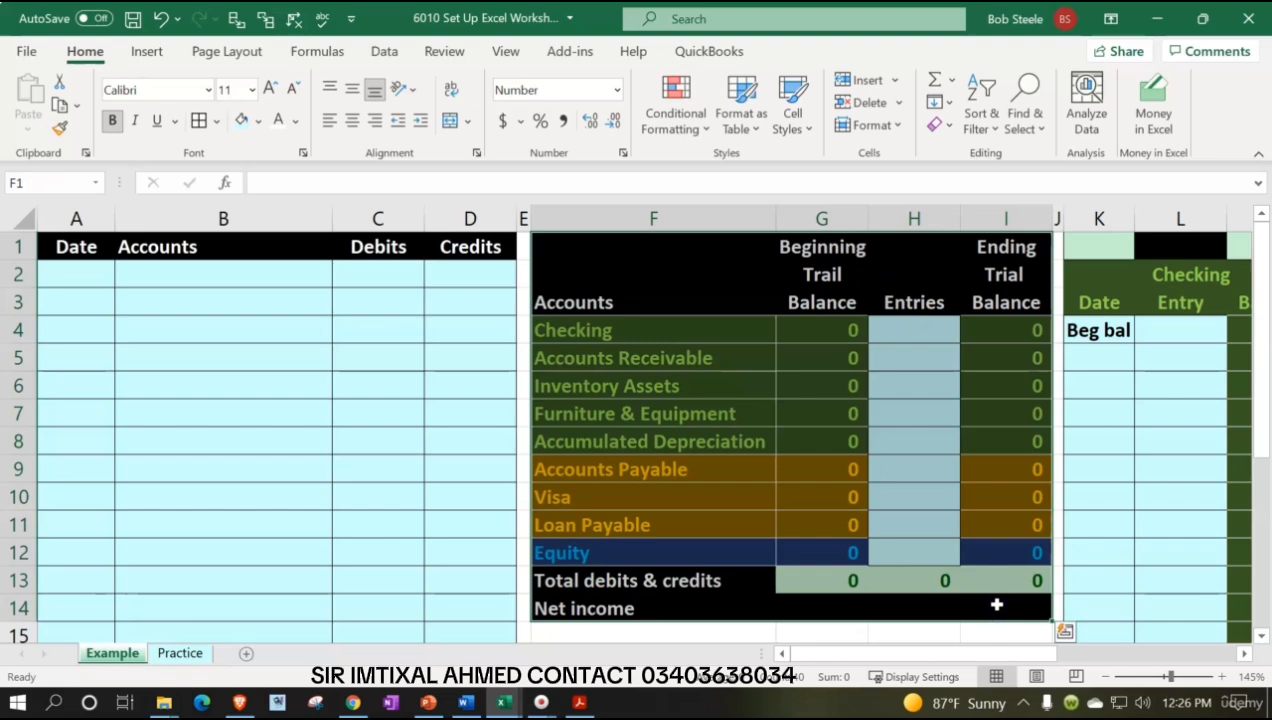
left_click(1091, 363)
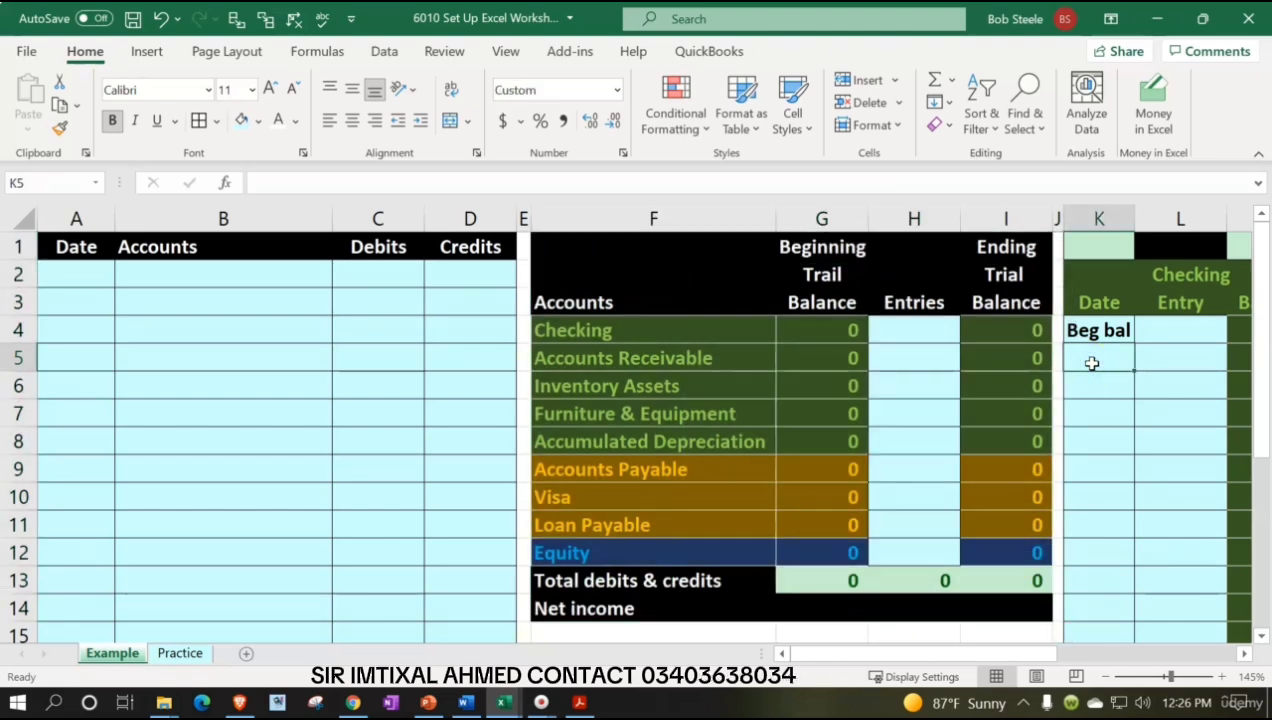
key("Left")
key("Left")
key("Left")
key("Left")
key("Left")
key("Left")
key("Left")
key("Left")
key("Left")
key("Left")
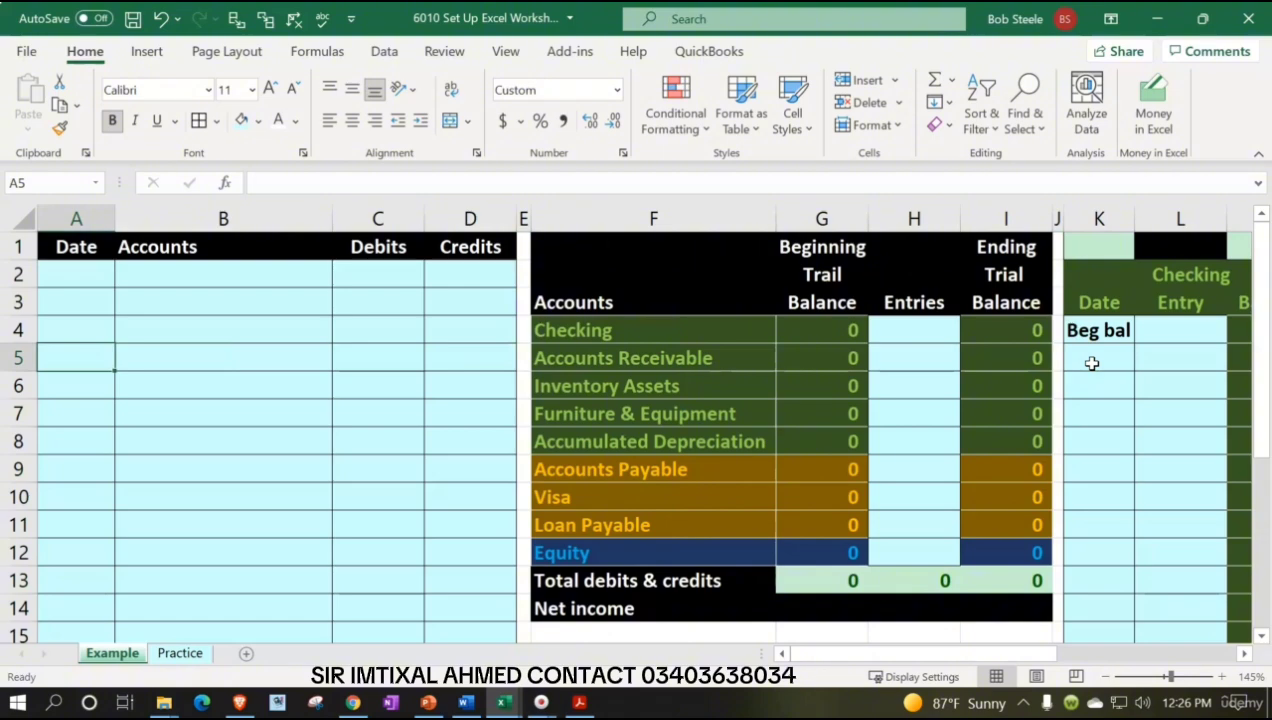